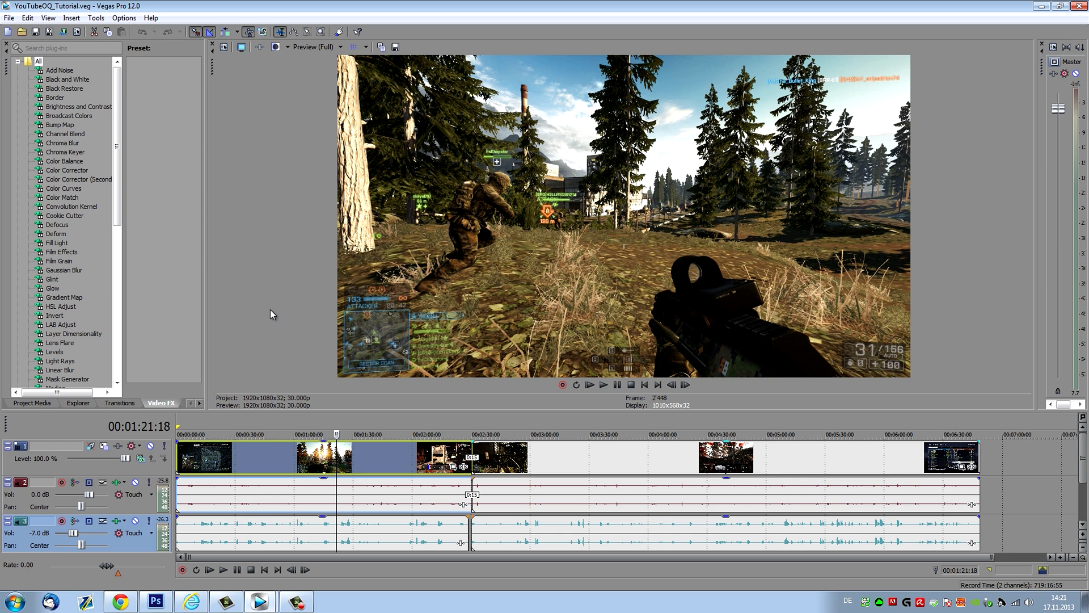
- In Video preferences, set a 10000 MB Dynamic RAM Preview, 16 rendering threads and GeForce GTX 680 GPU acceleration
click(128, 20)
click(165, 330)
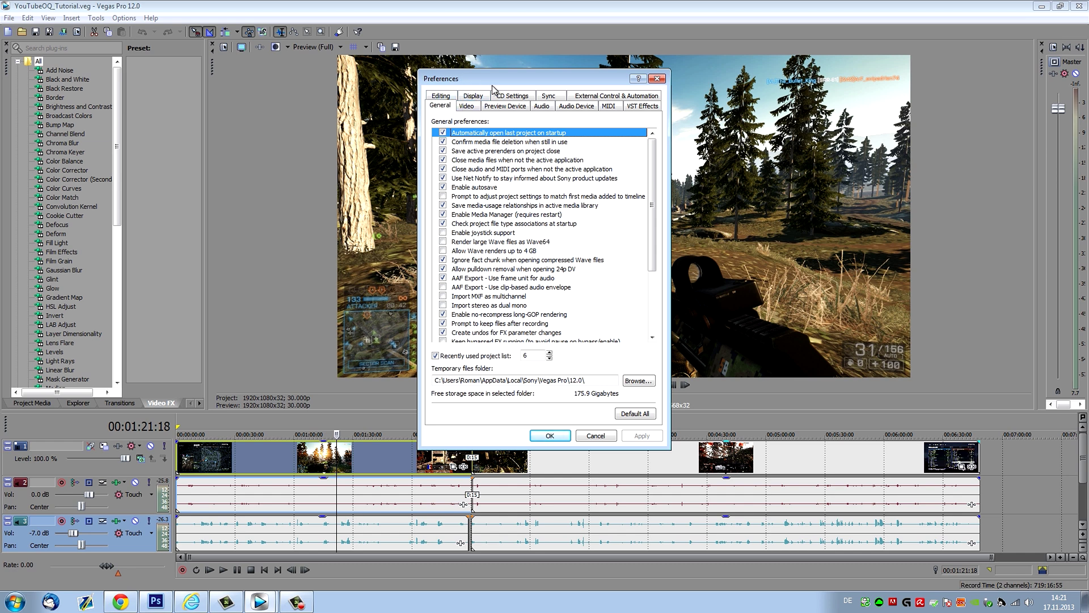
click(467, 108)
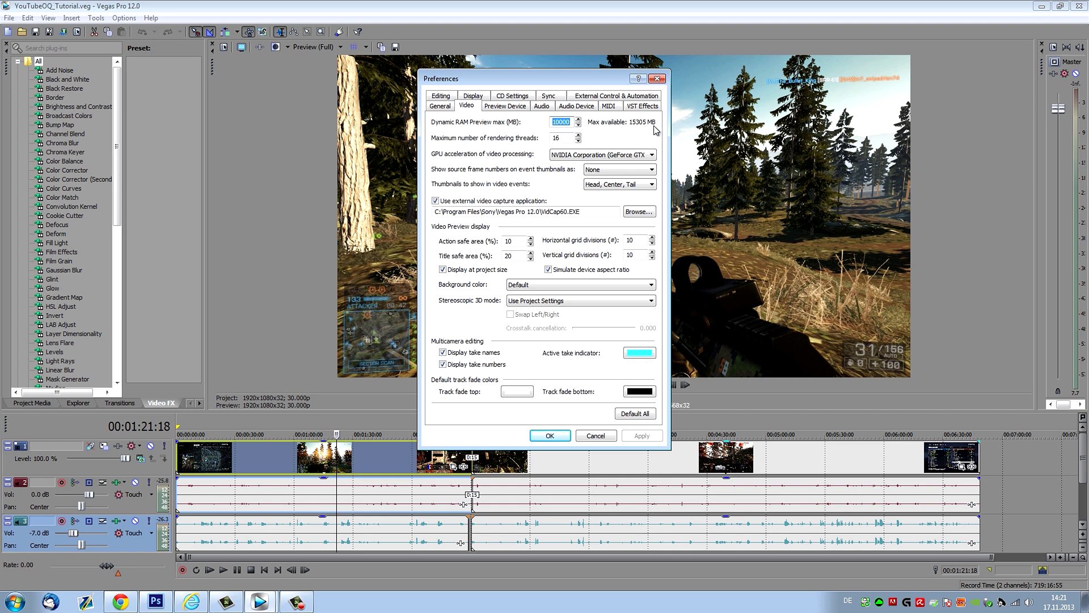
click(566, 120)
key(BackSpace)
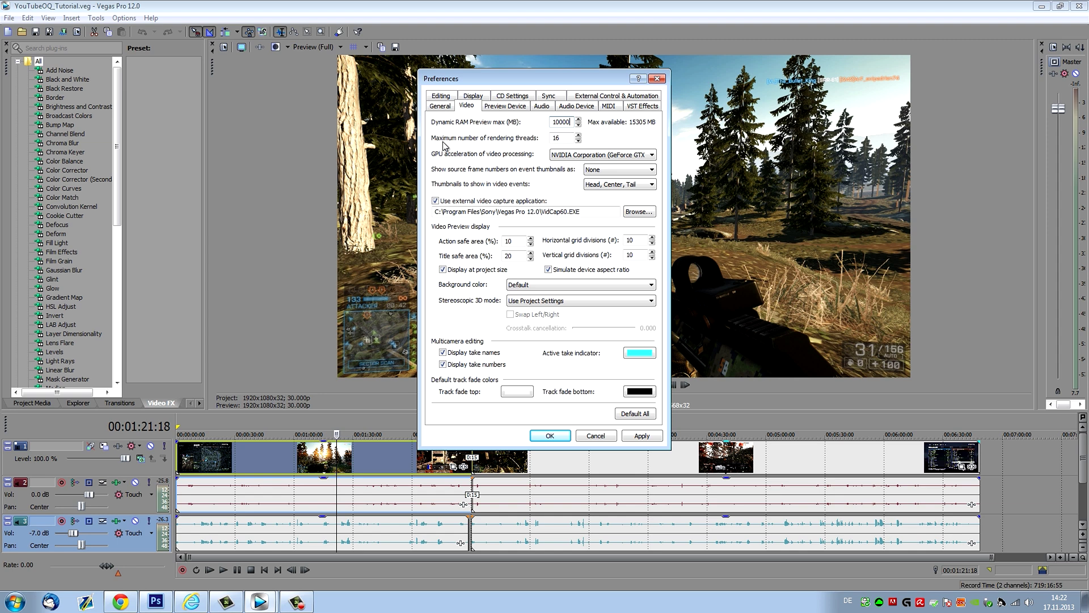
click(578, 136)
click(579, 137)
click(584, 156)
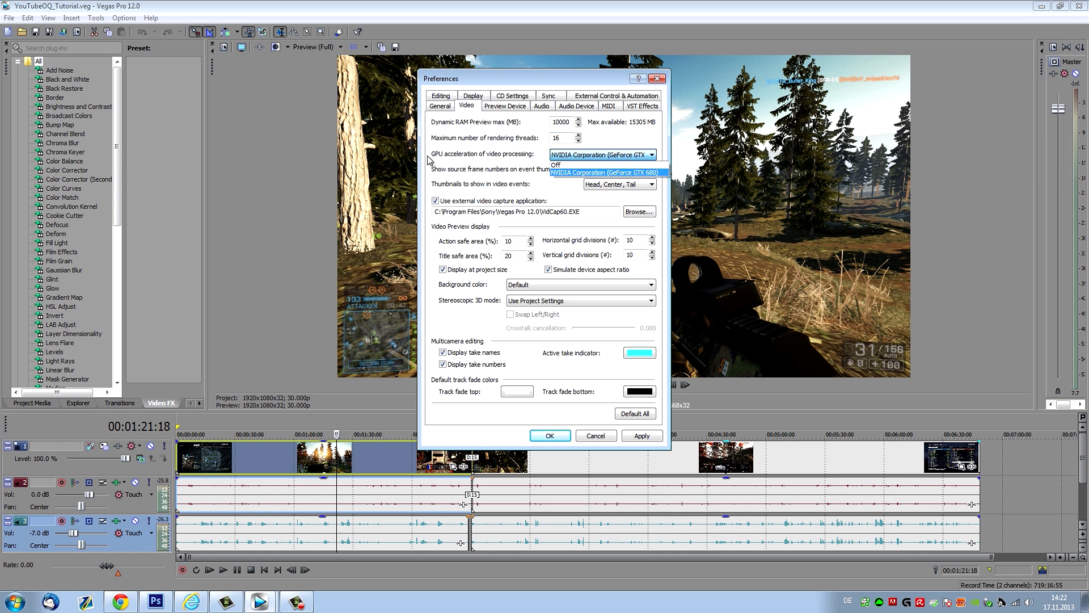
click(586, 173)
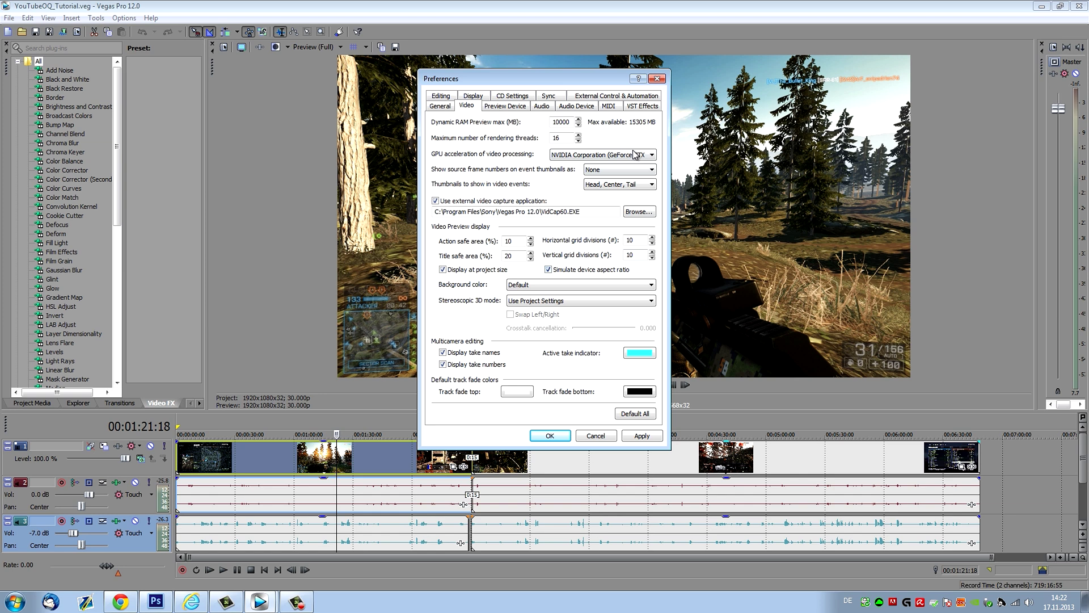
click(551, 436)
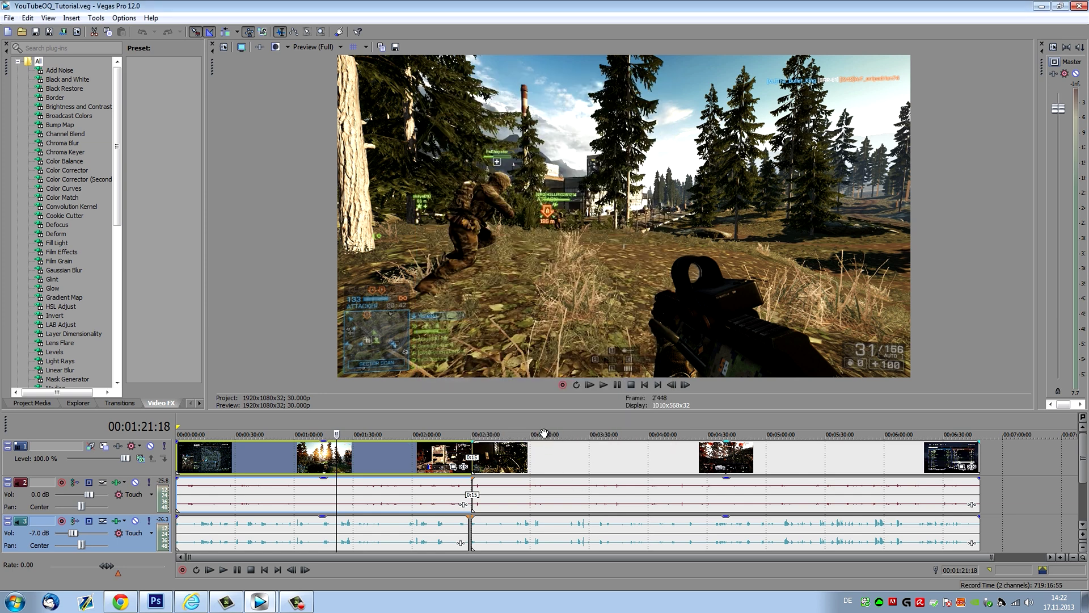
click(222, 48)
drag(573, 106, 606, 180)
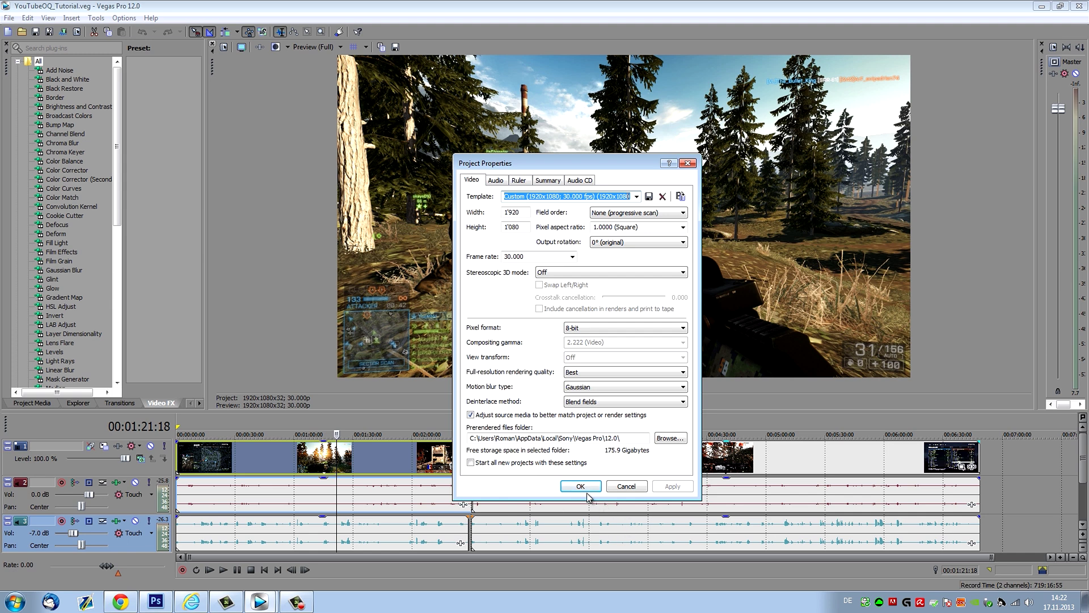
click(625, 487)
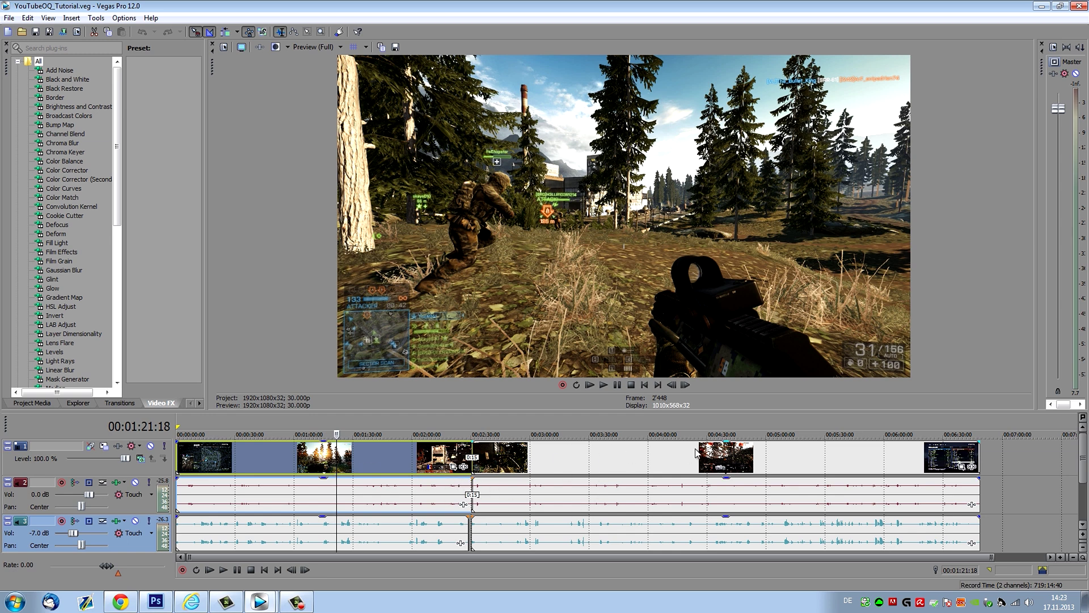
- Select all timeline events with the Selection Edit tool and apply Edit > Switches > Disable Resample
click(307, 32)
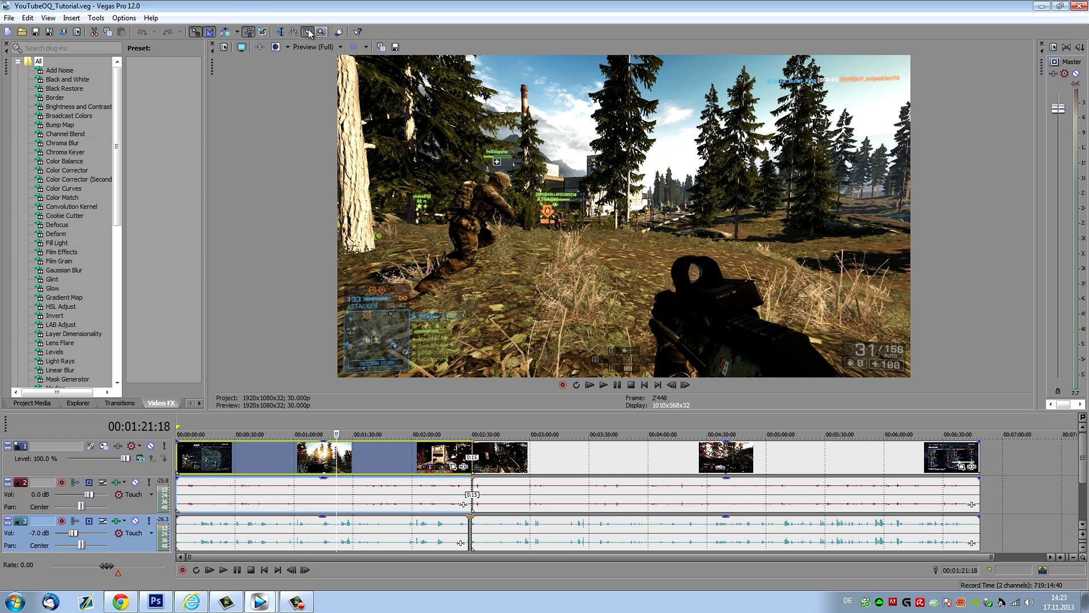
drag(1010, 457, 915, 431)
key(ctrl+a)
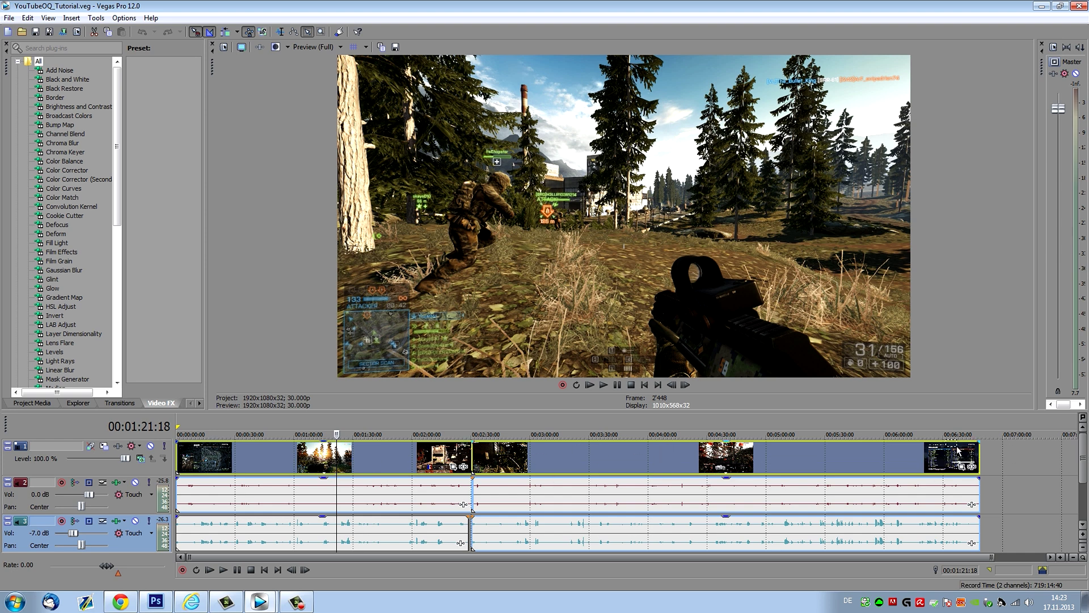
click(27, 17)
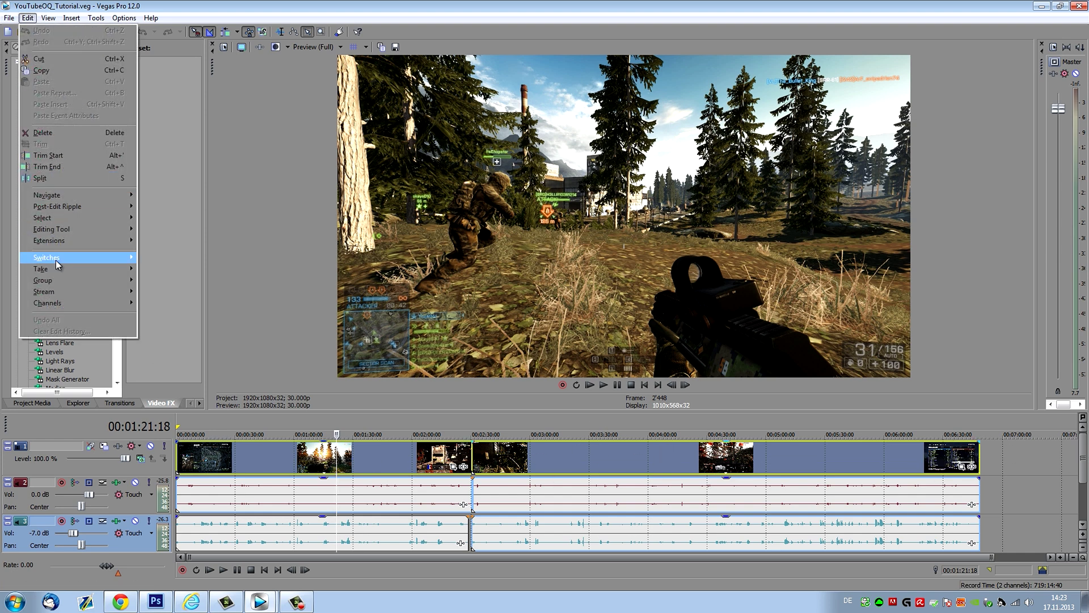
mouse_move(55, 259)
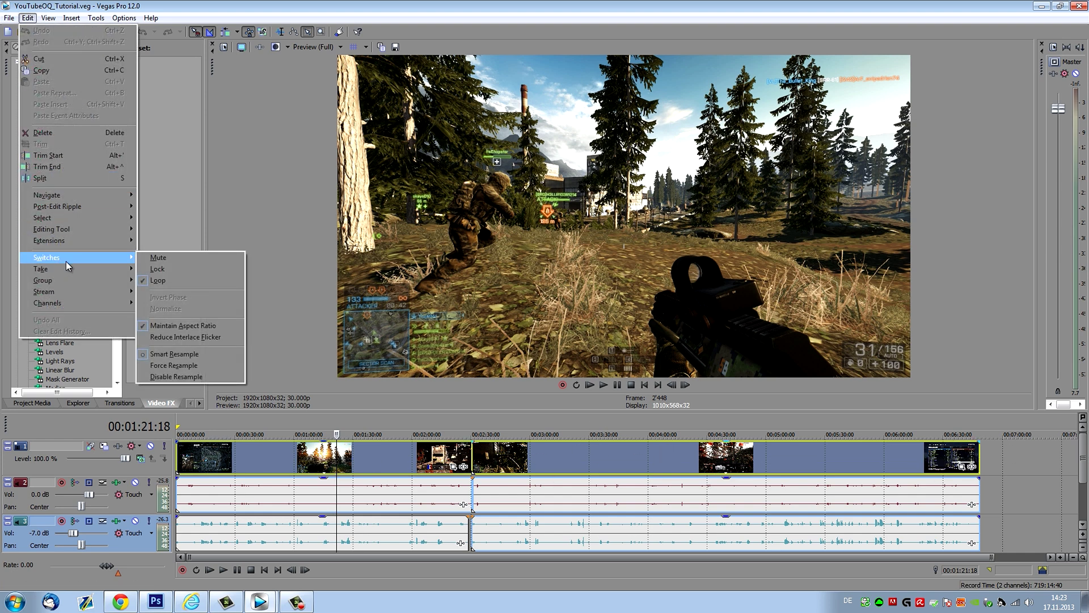
click(177, 379)
click(27, 17)
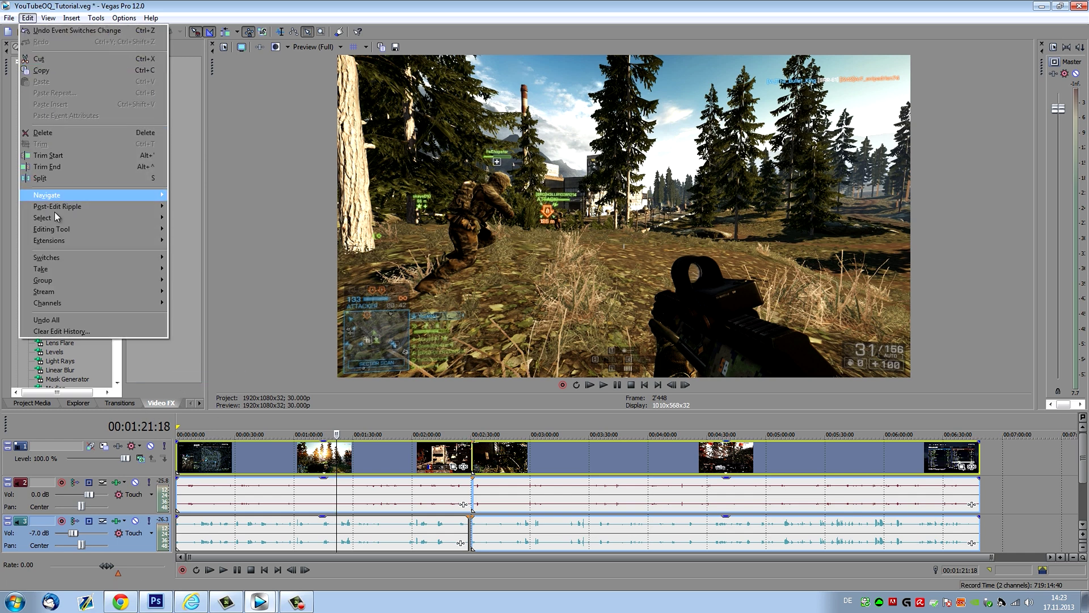
mouse_move(59, 257)
click(205, 377)
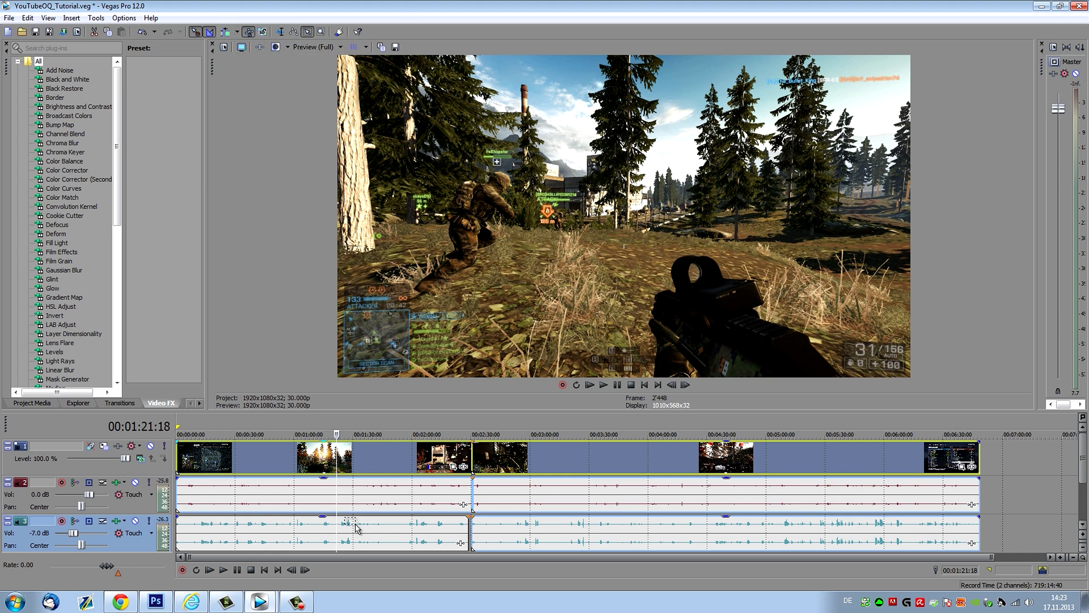
- Return to Normal Edit, put the playhead at 00:00:20:14 and scroll Video FX to Sharpen
click(280, 31)
click(306, 480)
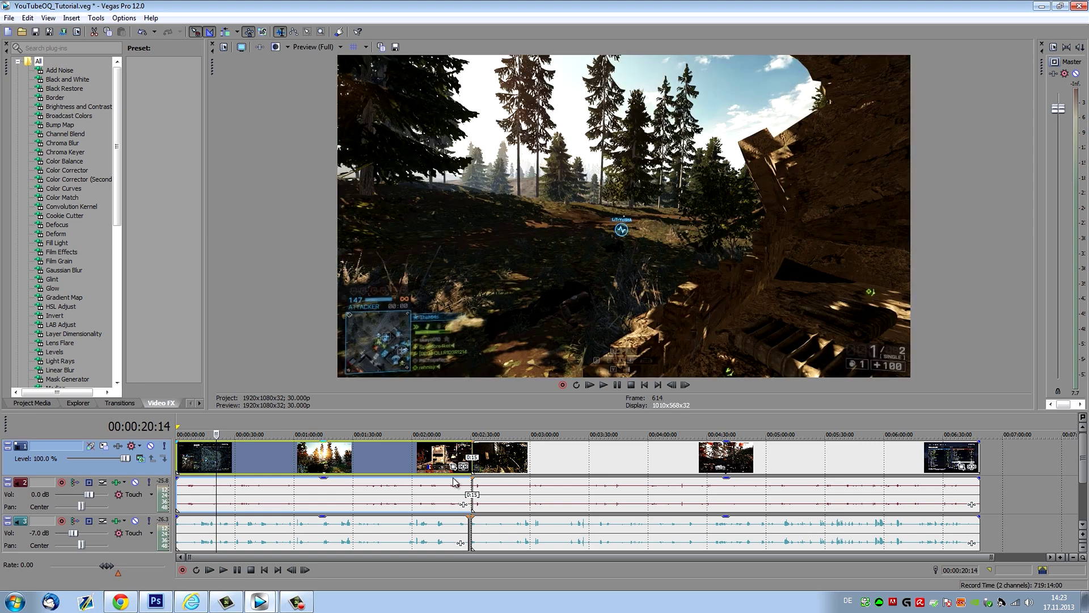
scroll(116, 188, down, 1)
drag(117, 187, 124, 305)
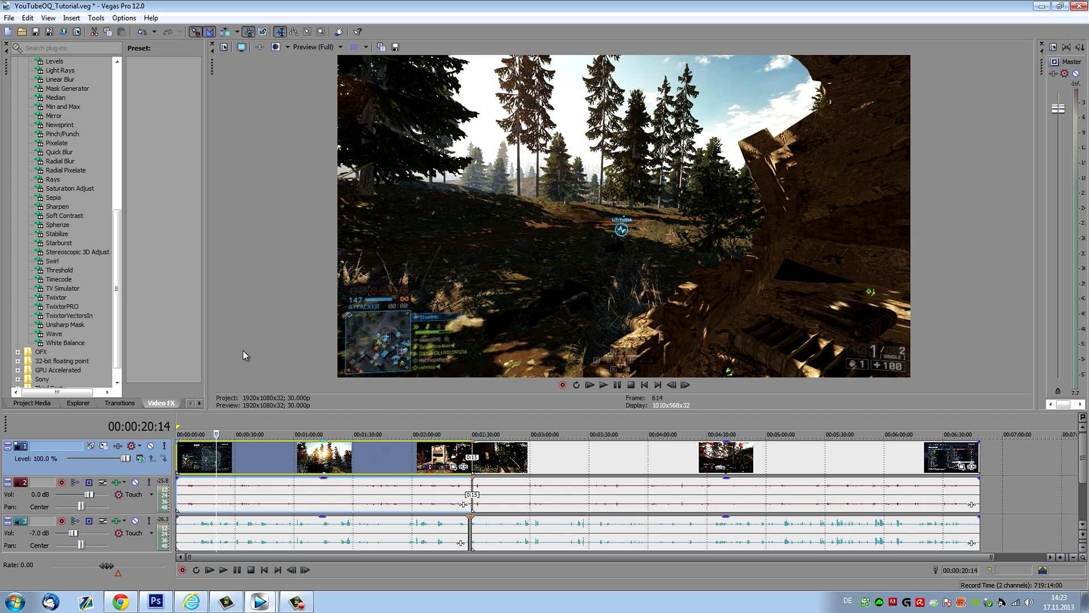
drag(116, 321, 120, 311)
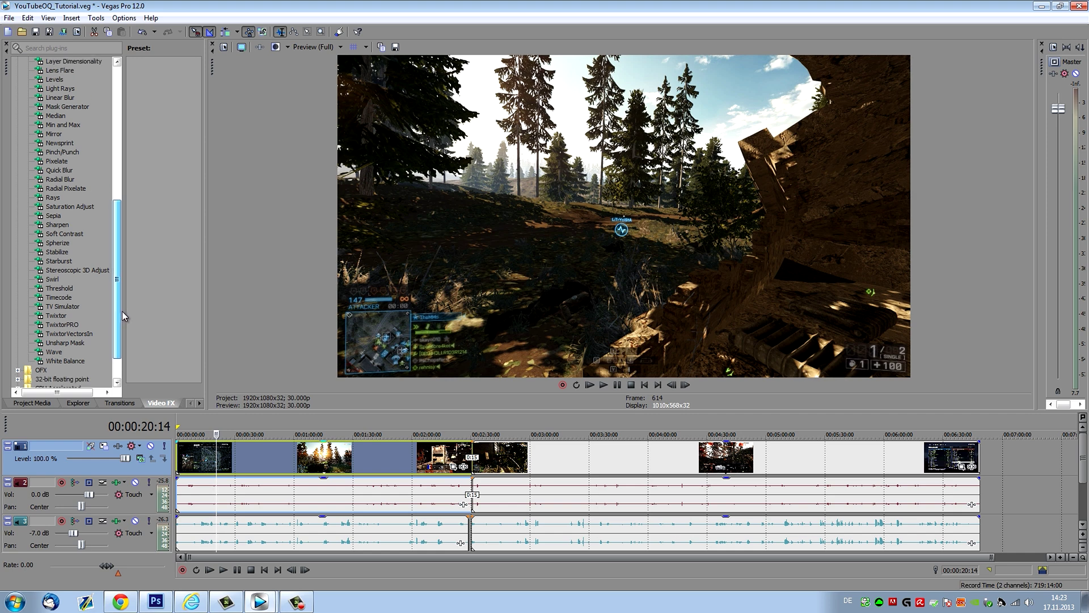
drag(121, 313, 117, 319)
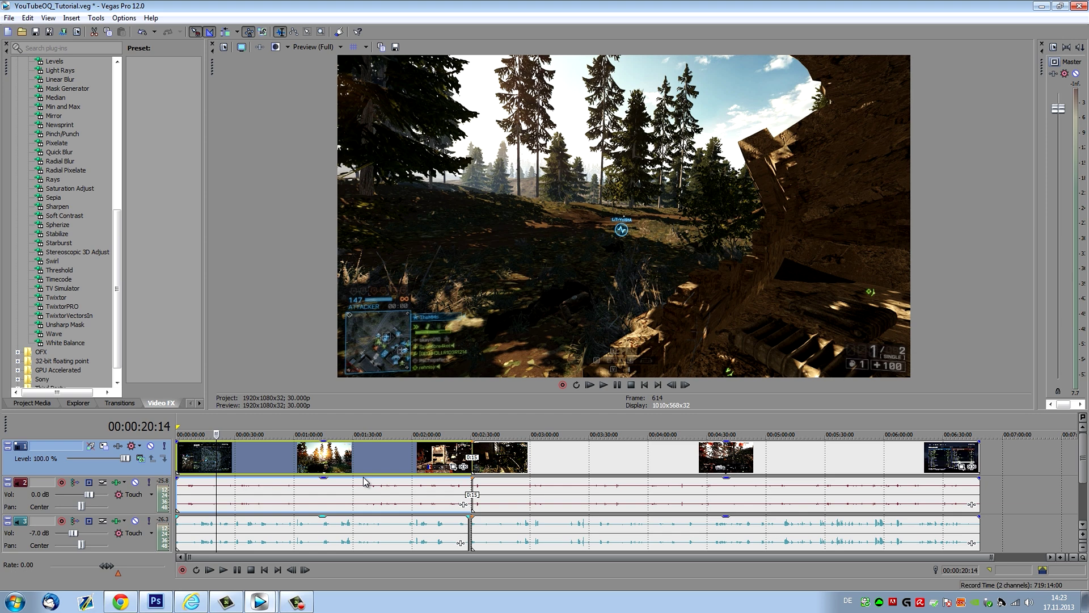
- Drag the Sharpen effect's bf3sharpen preset onto the gameplay clip
click(57, 207)
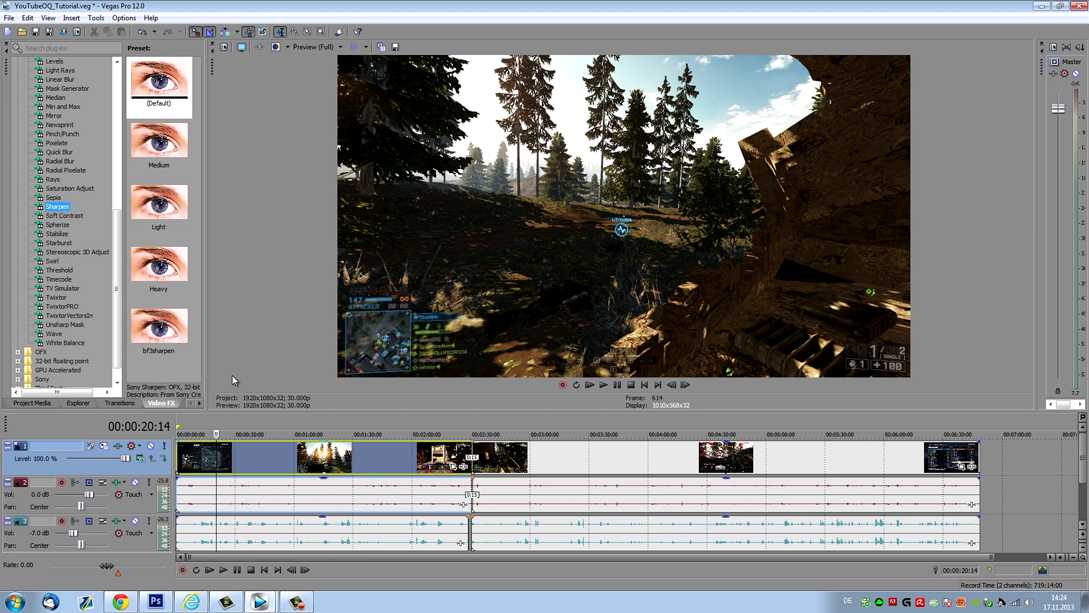
click(160, 335)
drag(243, 458, 242, 454)
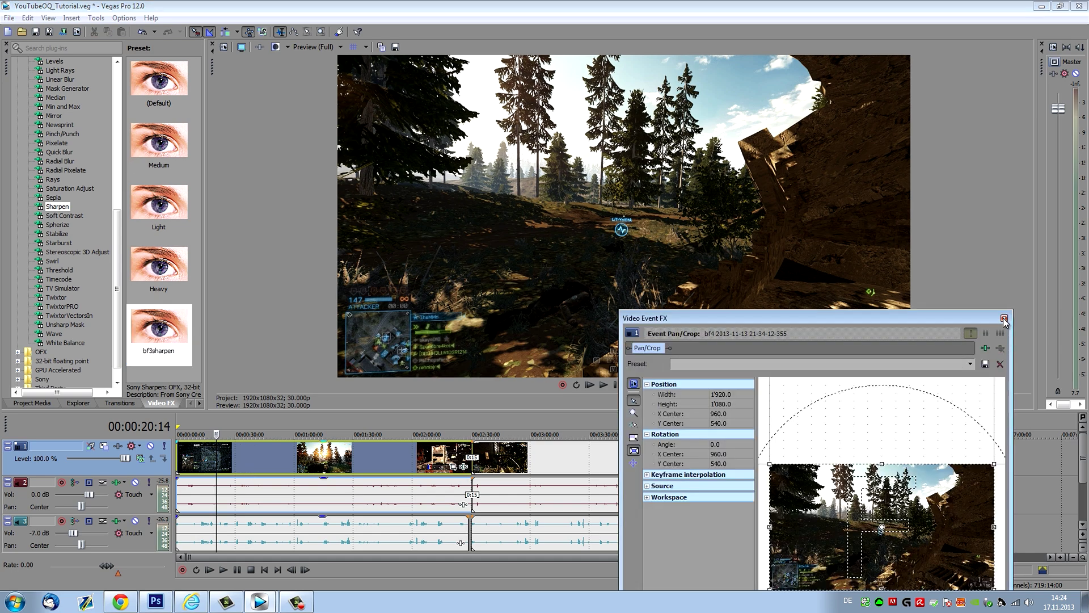
- Box-select all events on the video track and drop the bf3sharpen preset onto them
click(1004, 318)
click(306, 32)
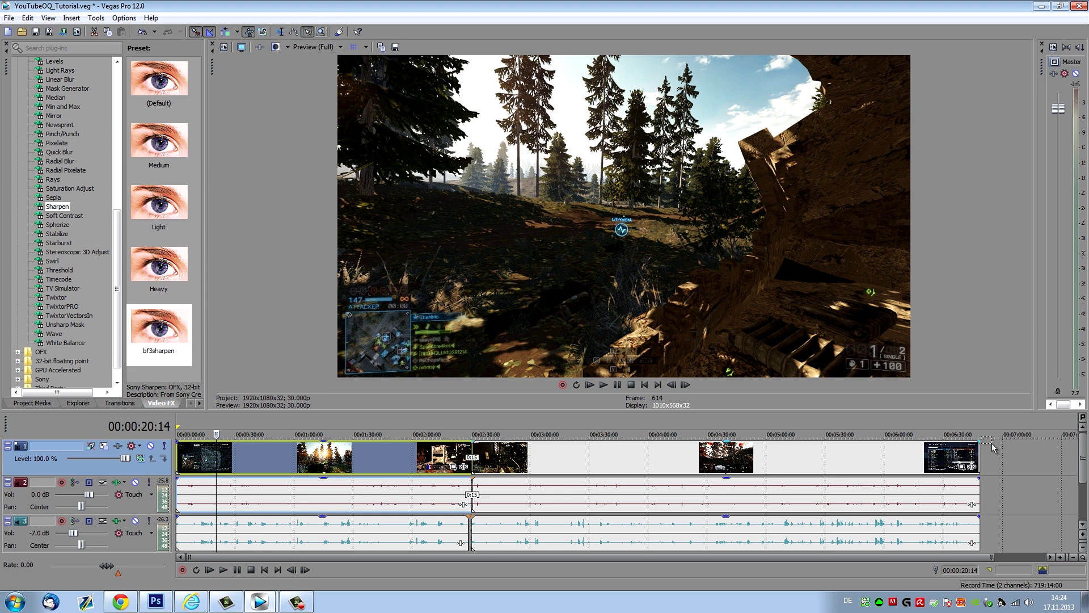
drag(1009, 452, 330, 468)
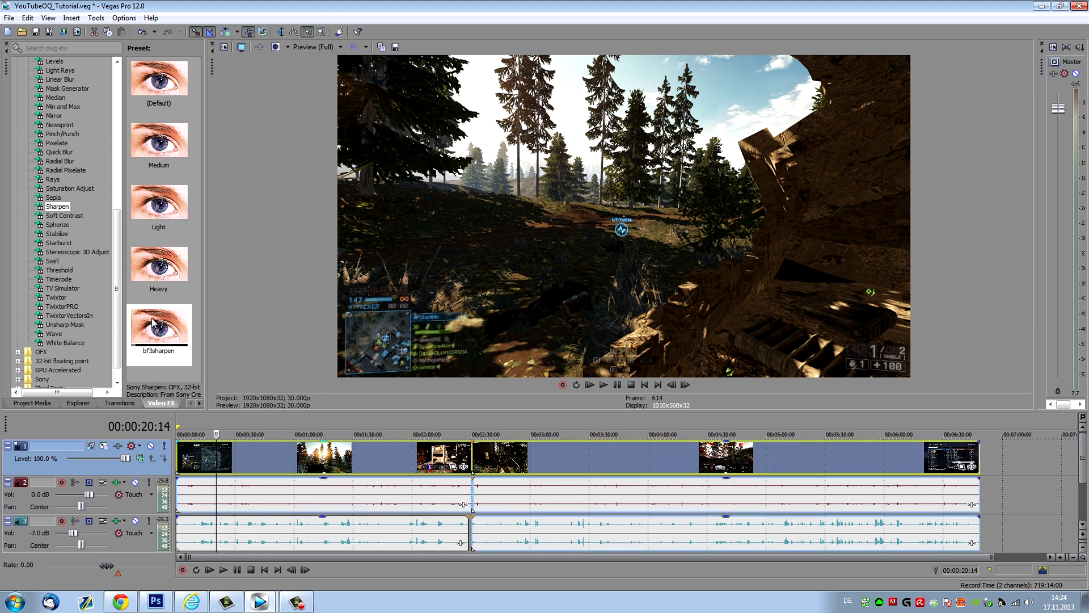
drag(159, 326, 410, 462)
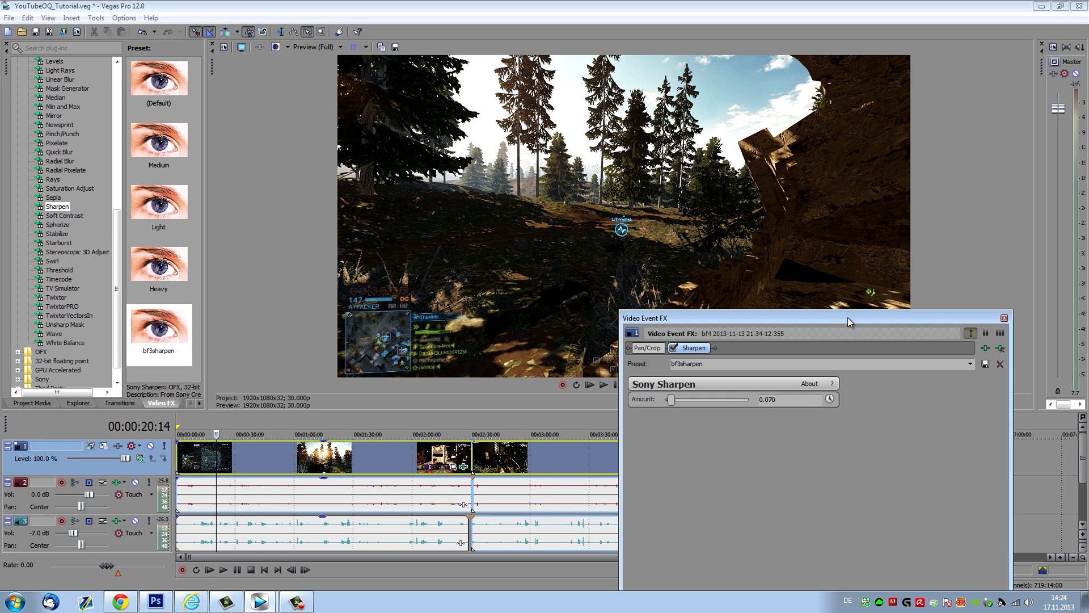
- Reposition the Video Event FX window and raise the Sharpen amount to 0.163
drag(848, 317, 547, 317)
drag(428, 318, 426, 270)
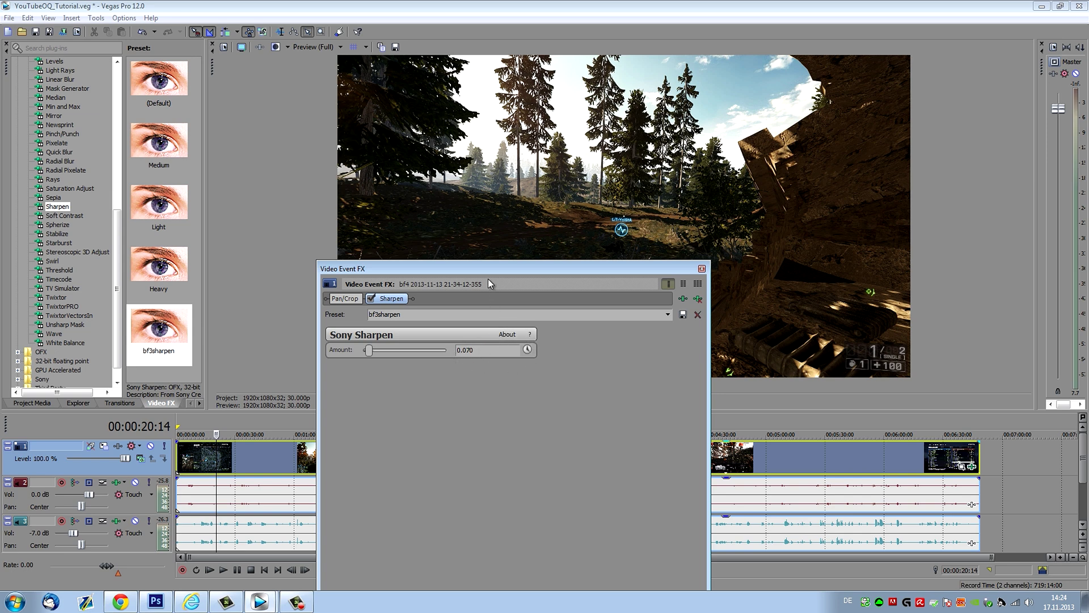
drag(488, 268, 615, 370)
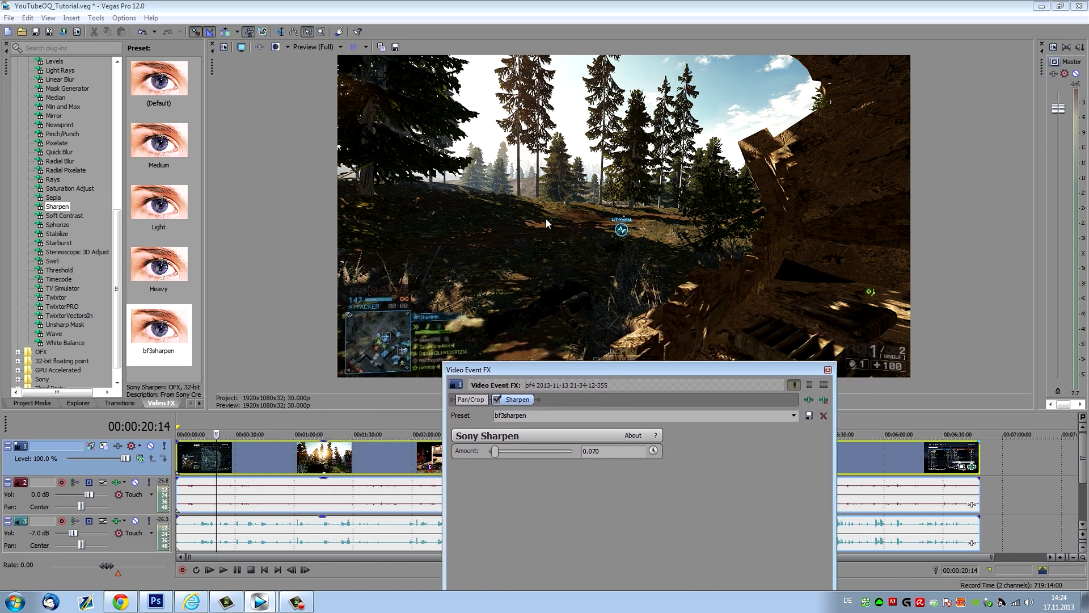
drag(494, 454, 513, 443)
click(365, 432)
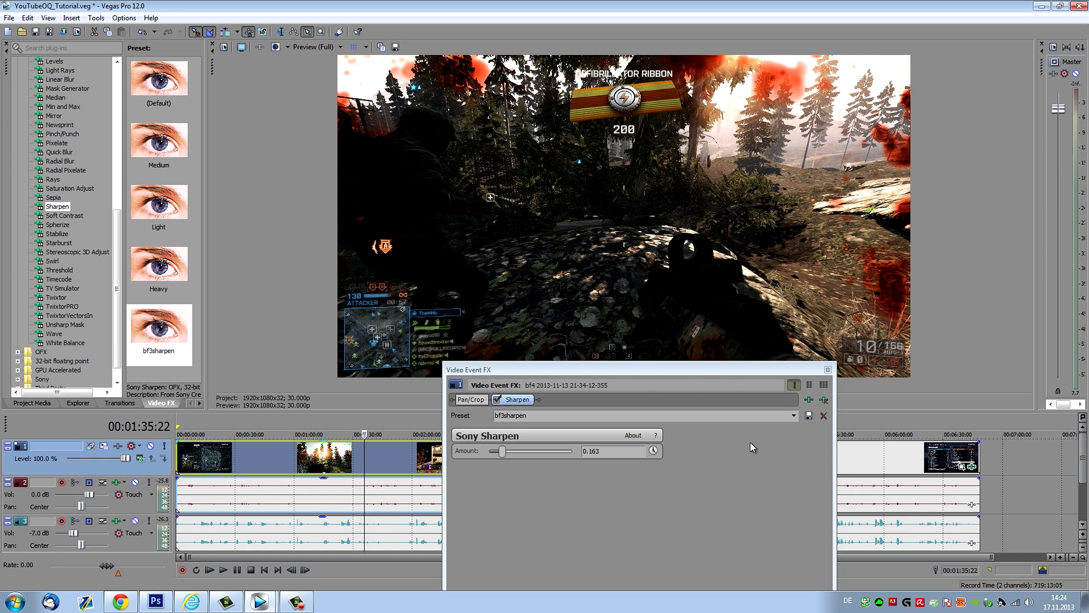
- Preview at 00:05:55:16 and 00:01:45:25, reapply bf3sharpen (amount 0.070) and close the window
click(877, 430)
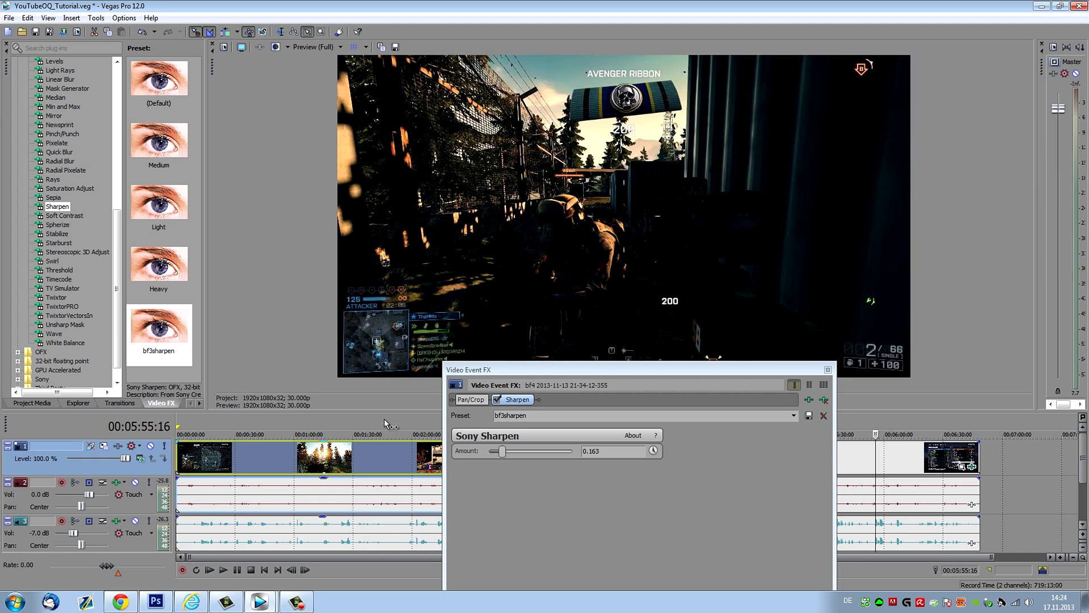
click(384, 431)
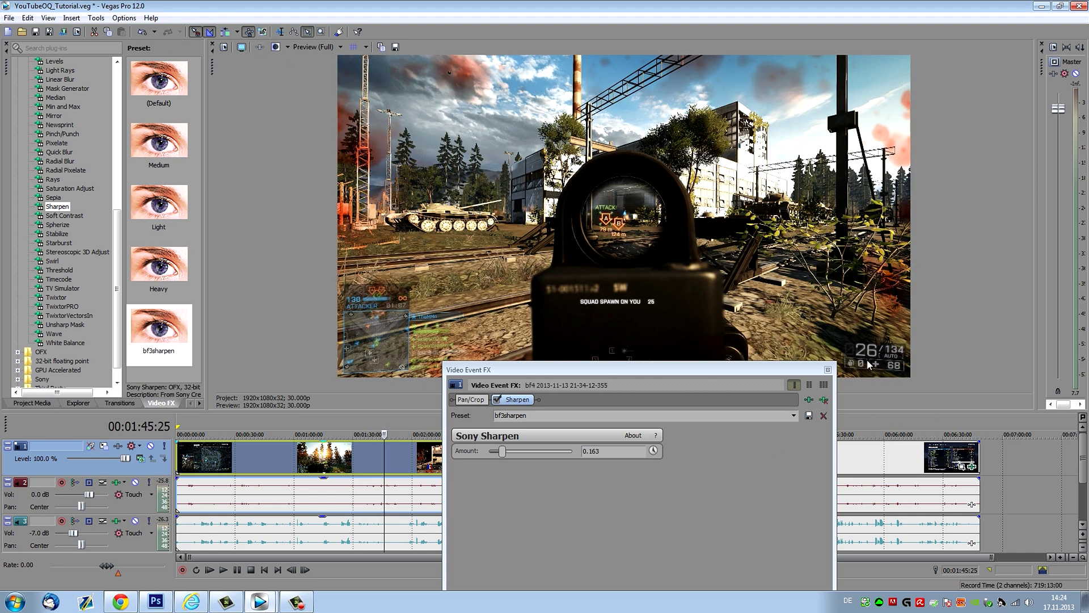
drag(885, 410, 885, 419)
click(795, 416)
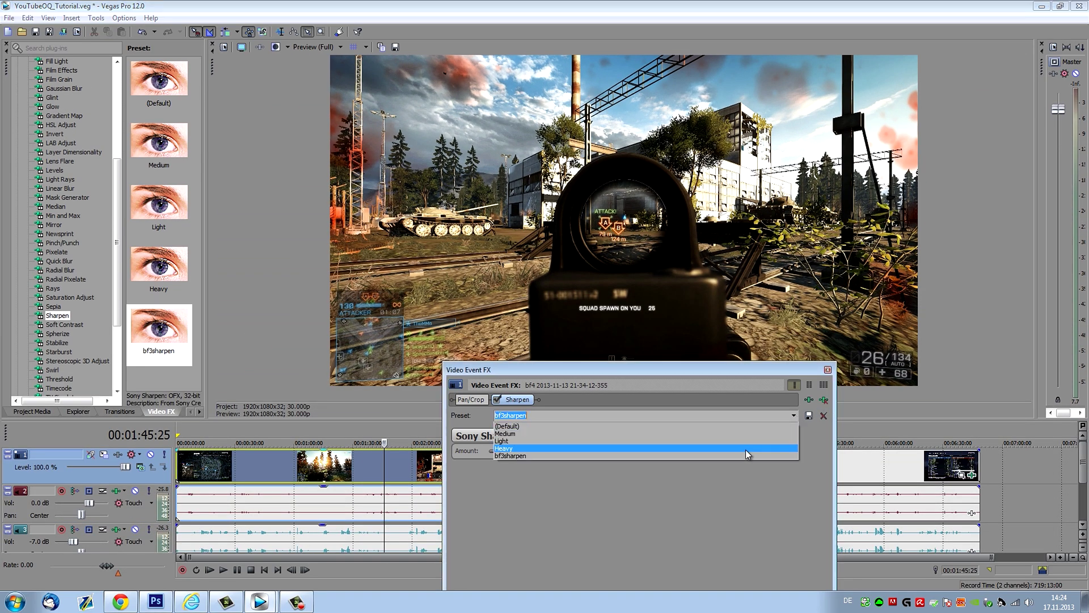
click(746, 455)
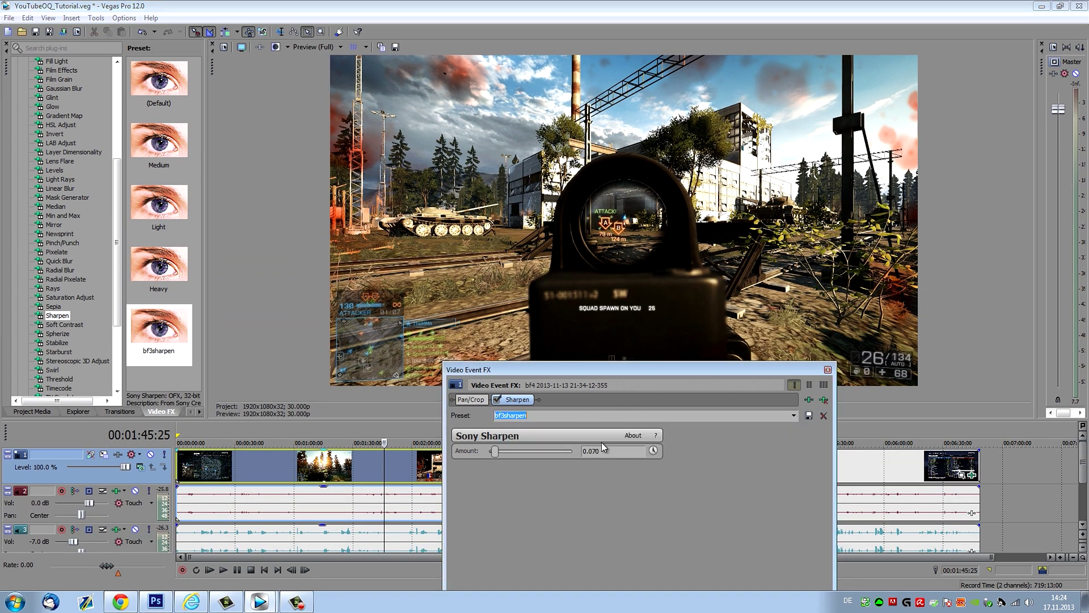
click(827, 370)
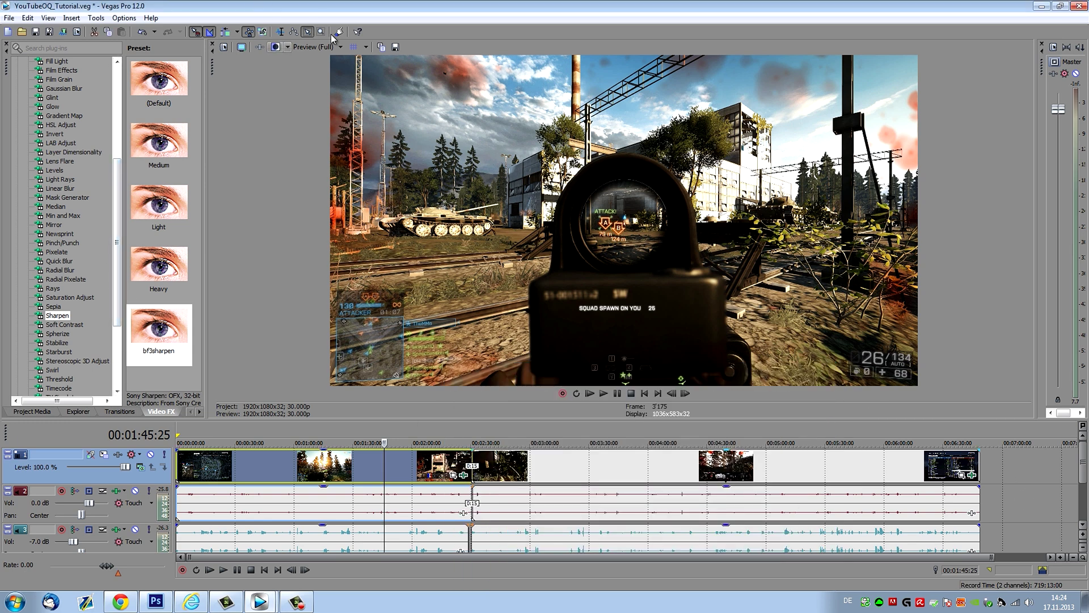
- Select all events and drag the Color Corrector's 1800p corrector mp4 preset onto the video track
key(ctrl+a)
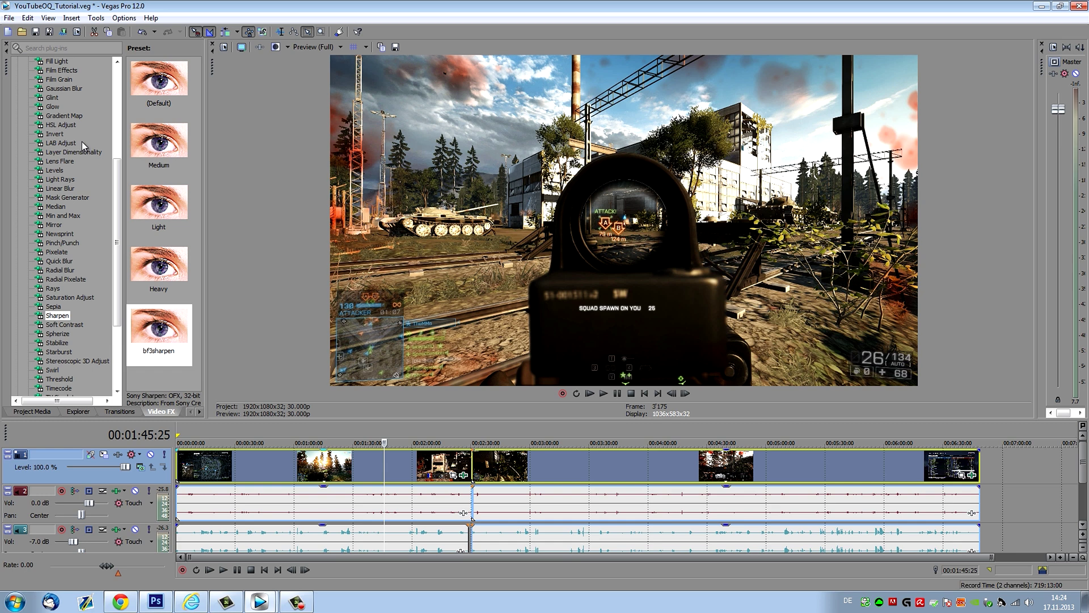
scroll(108, 129, up, 5)
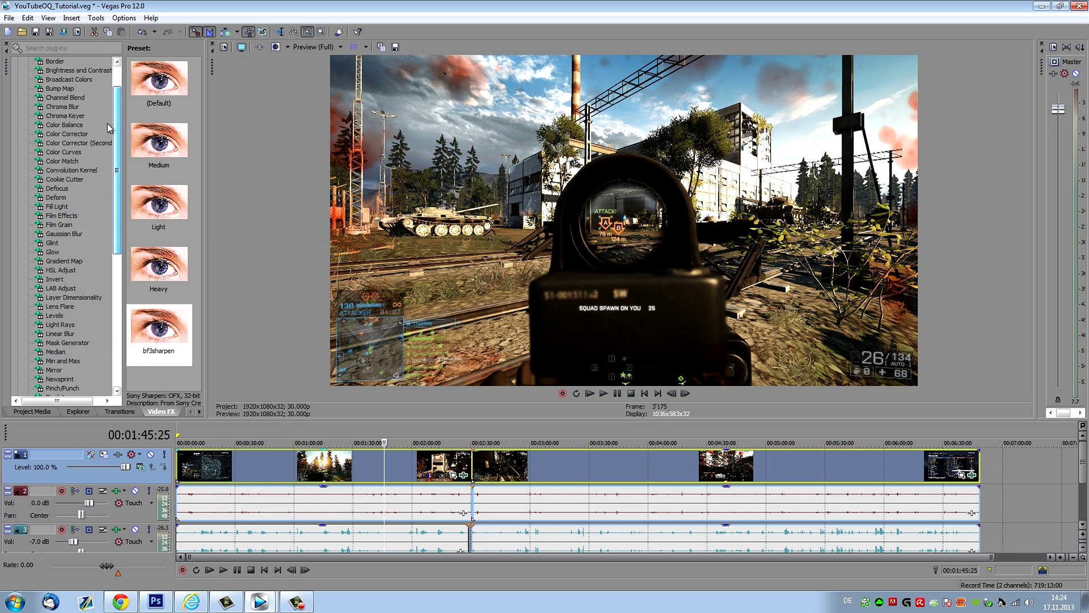
click(67, 134)
scroll(187, 247, down, 5)
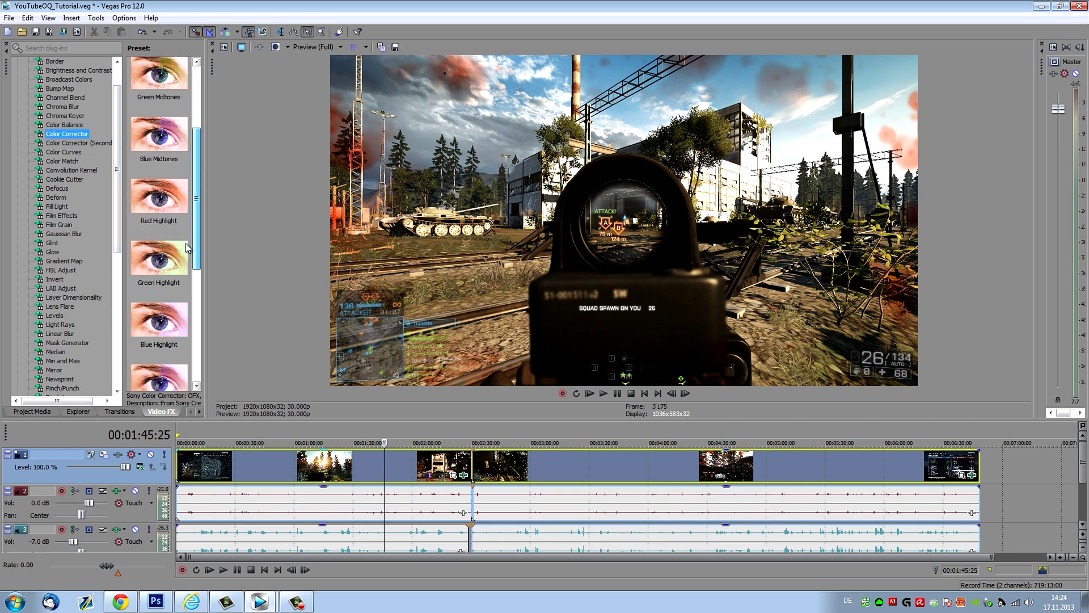
scroll(188, 248, down, 4)
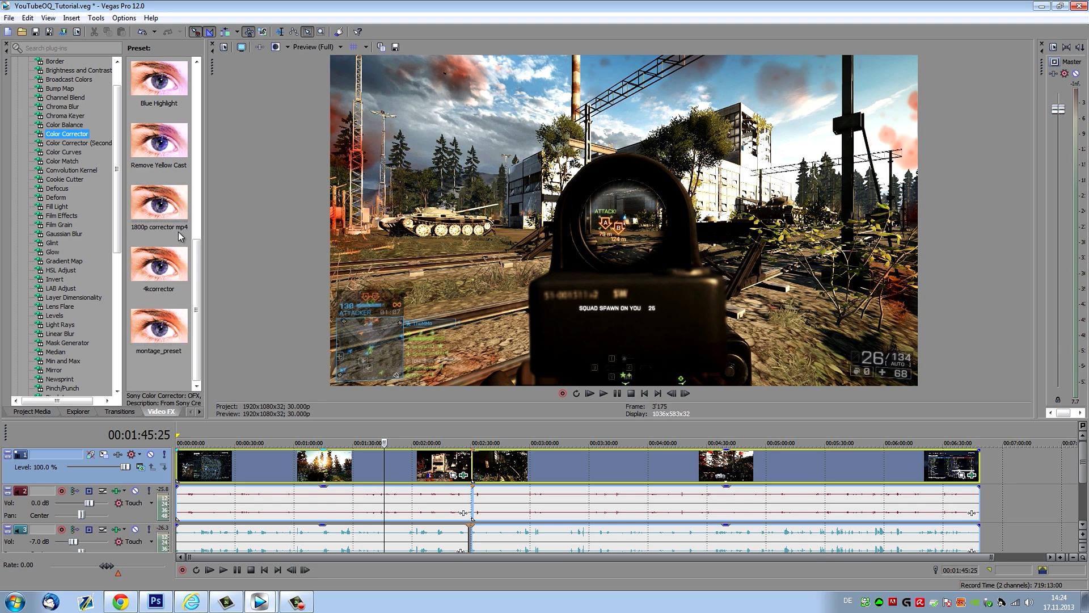
drag(178, 237, 624, 452)
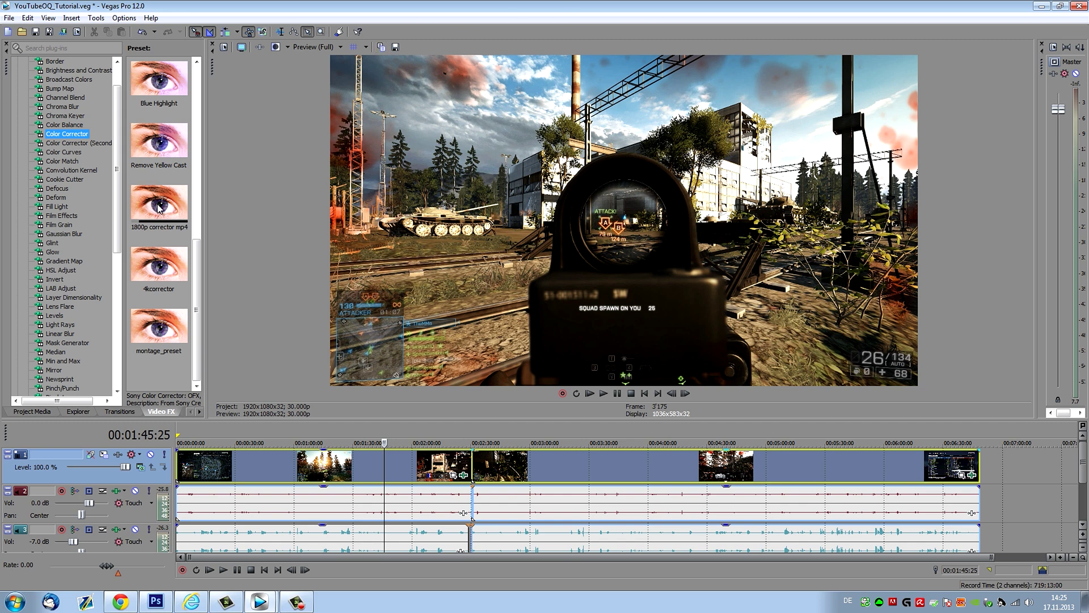
- Drop the 1800p corrector mp4 preset onto the clips and toggle Color Corrector off and on to compare
drag(159, 204, 353, 471)
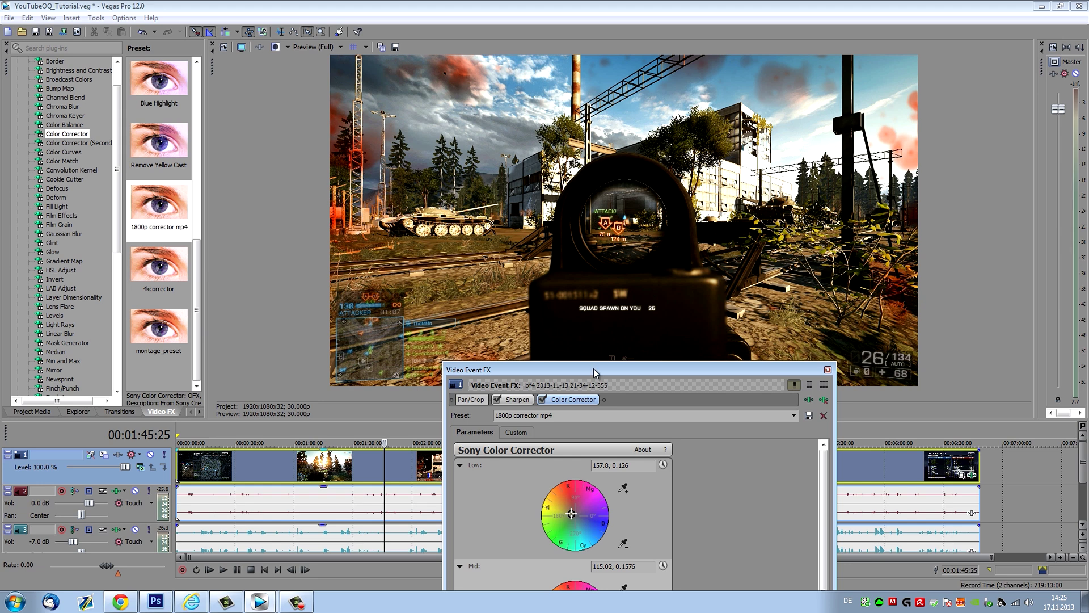
drag(601, 373, 758, 439)
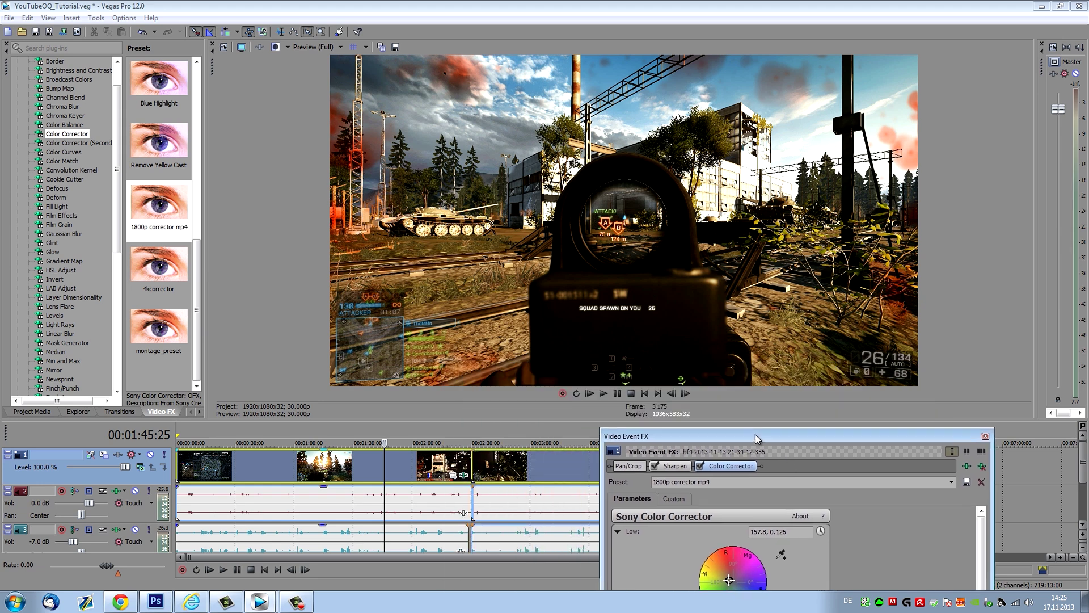
click(701, 466)
click(702, 466)
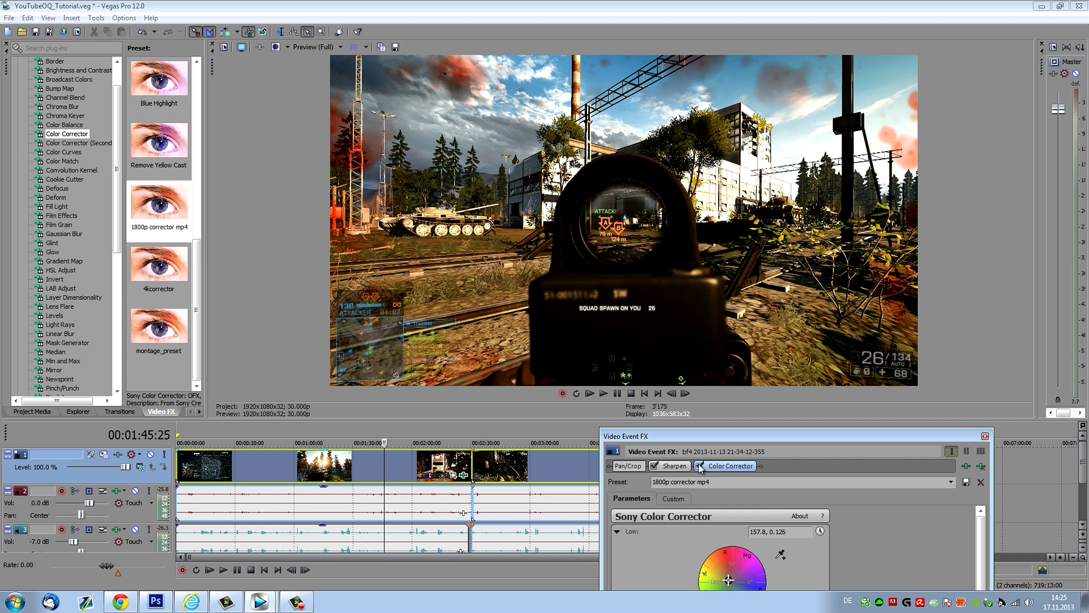
click(701, 466)
click(701, 466)
- Review the colour wheels, compare the correction again, leave it enabled and close Video Event FX
drag(922, 437, 850, 107)
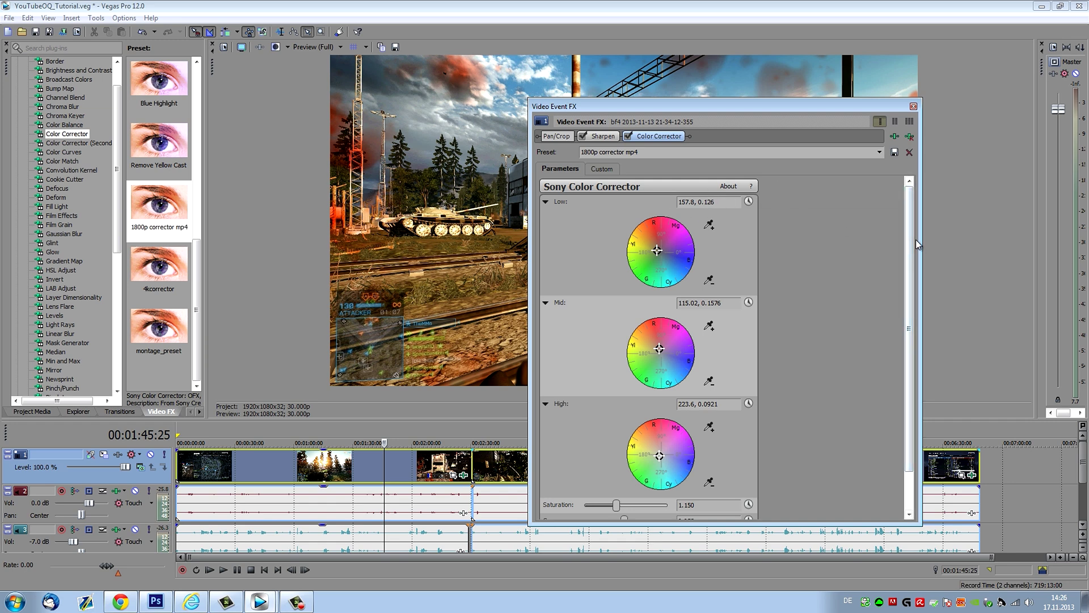
mouse_move(911, 240)
mouse_down()
mouse_move(910, 271)
mouse_move(910, 237)
mouse_up()
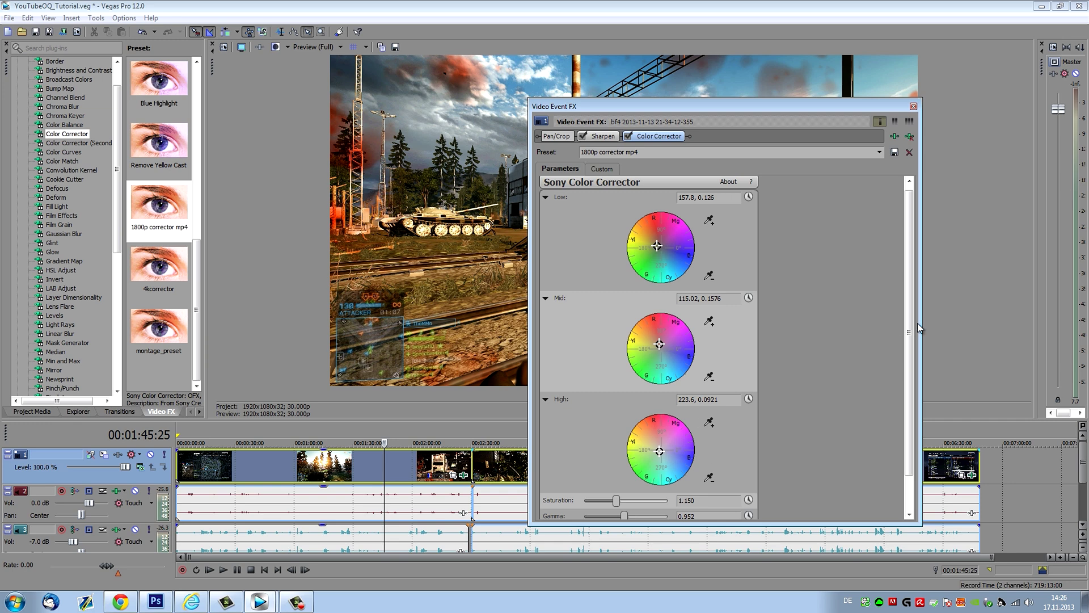
scroll(911, 349, down, 2)
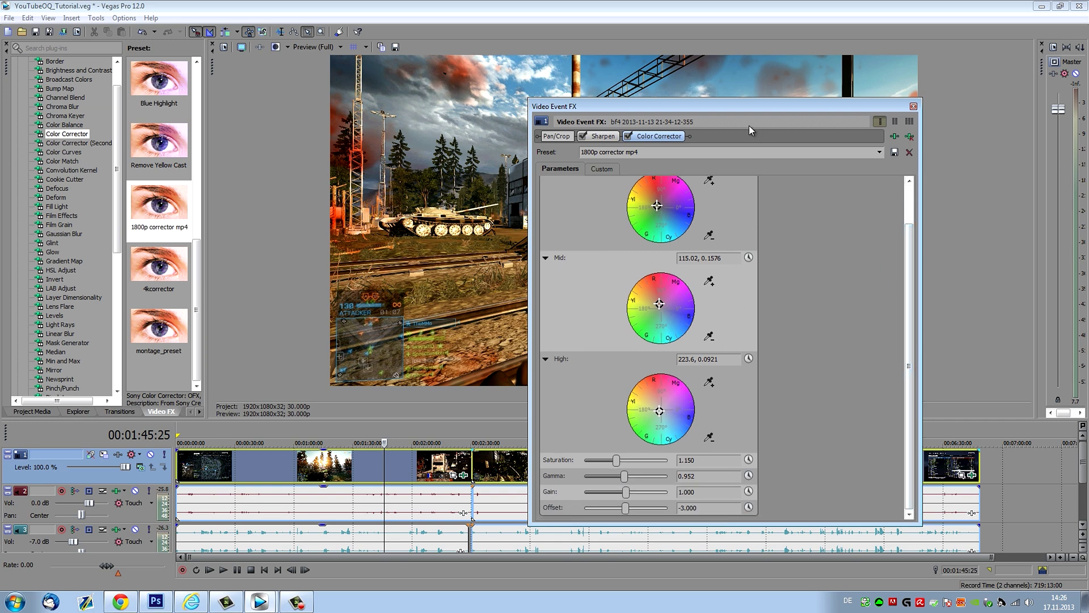
drag(749, 106, 830, 154)
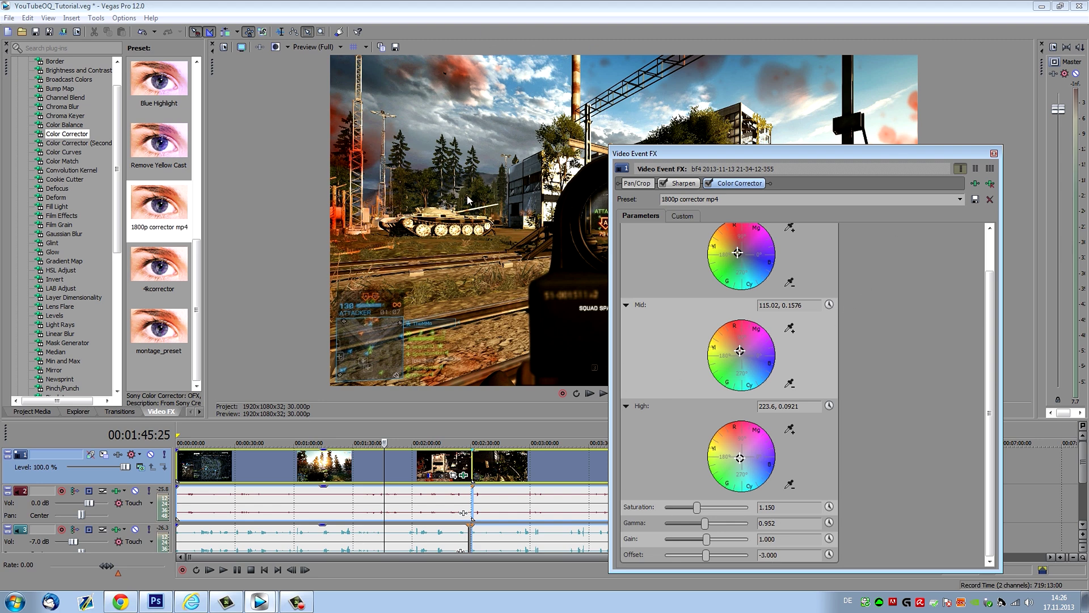
click(708, 185)
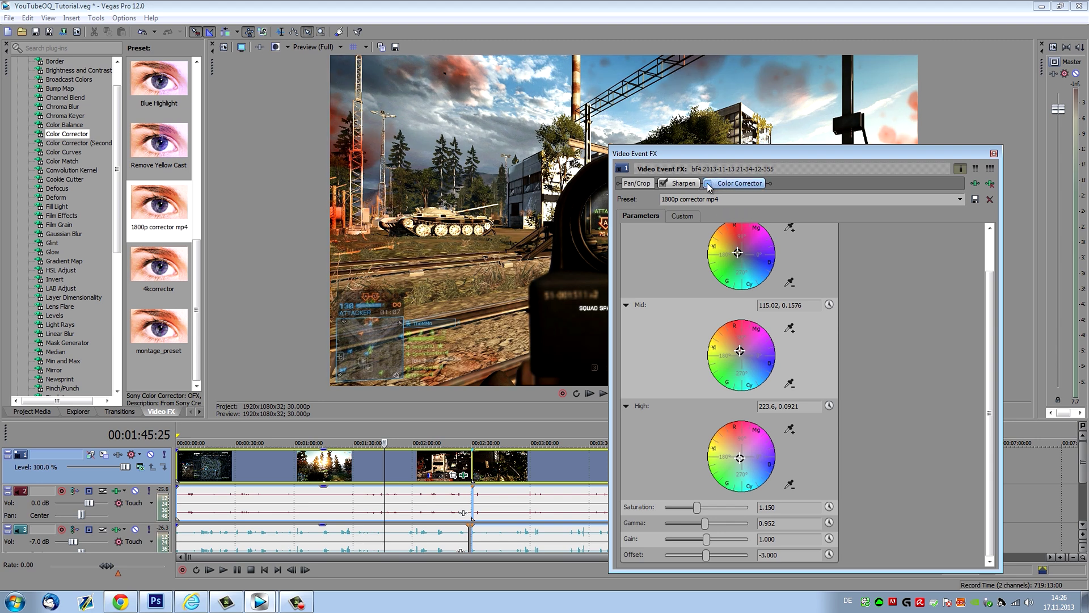
click(708, 185)
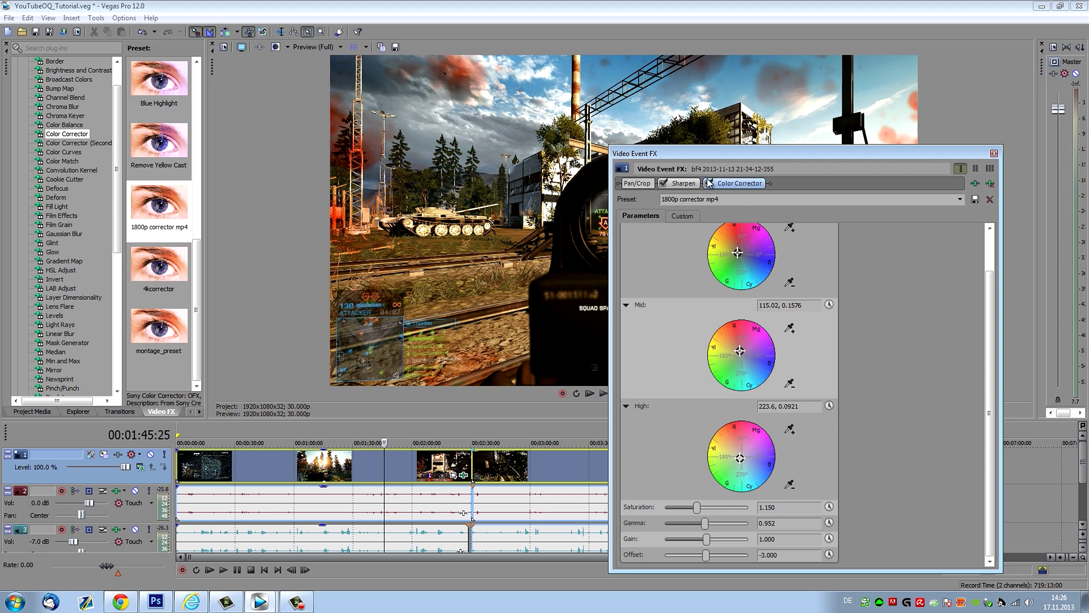
click(709, 182)
click(708, 183)
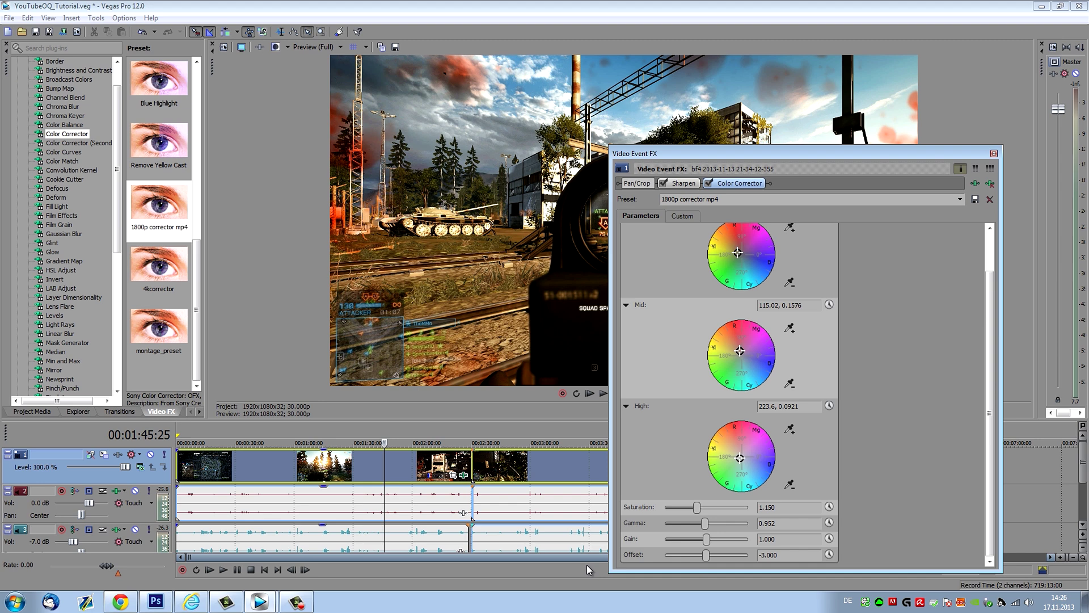
click(994, 154)
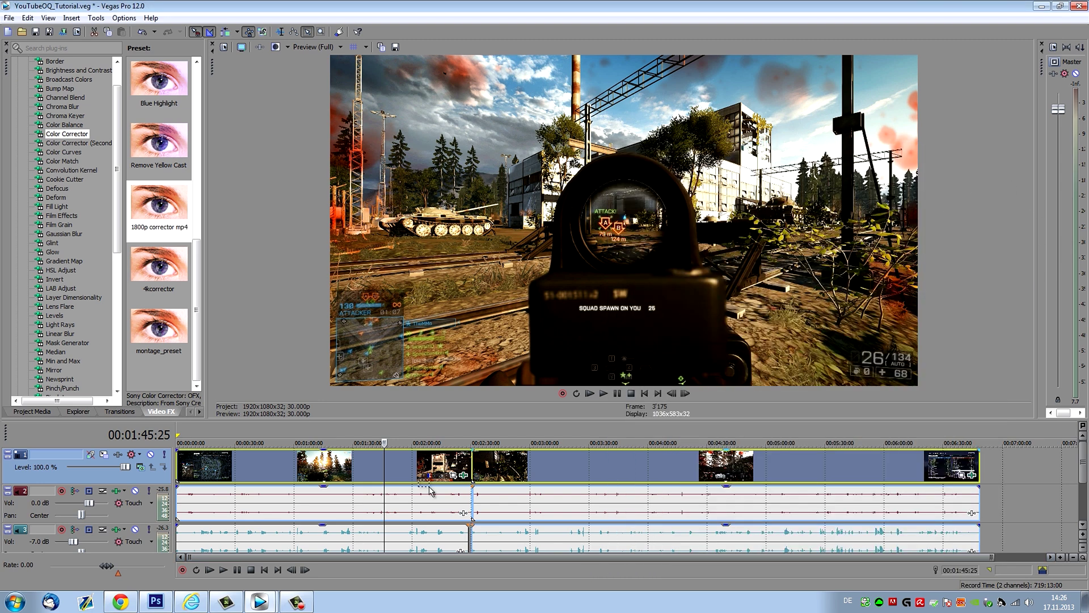
click(281, 32)
- Check the last event's effects, then mark a loop region over the whole project ending at 00:06:48:20
click(974, 476)
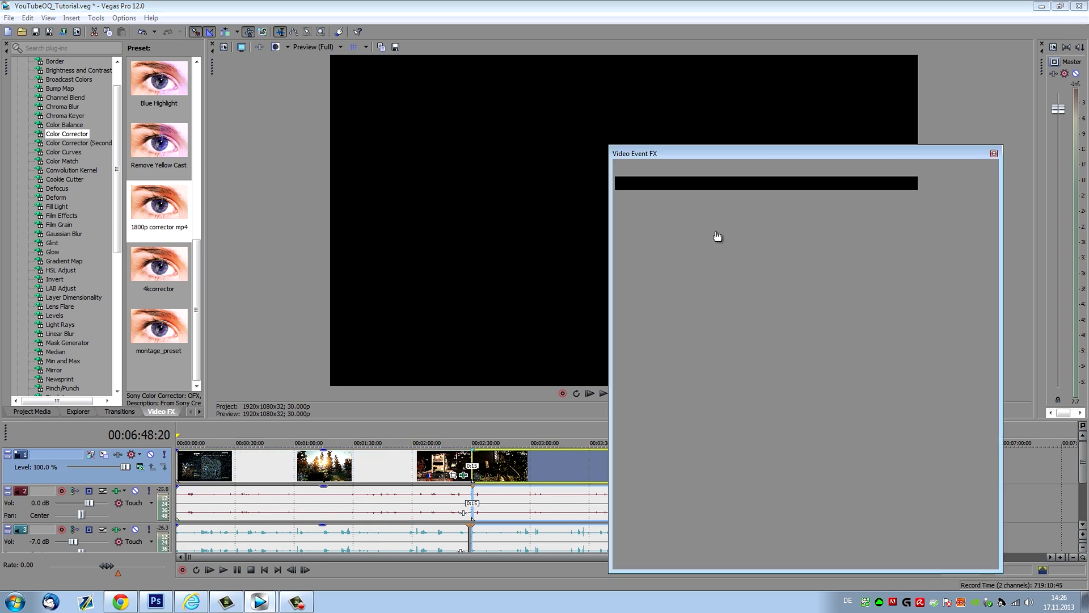
click(994, 154)
click(331, 437)
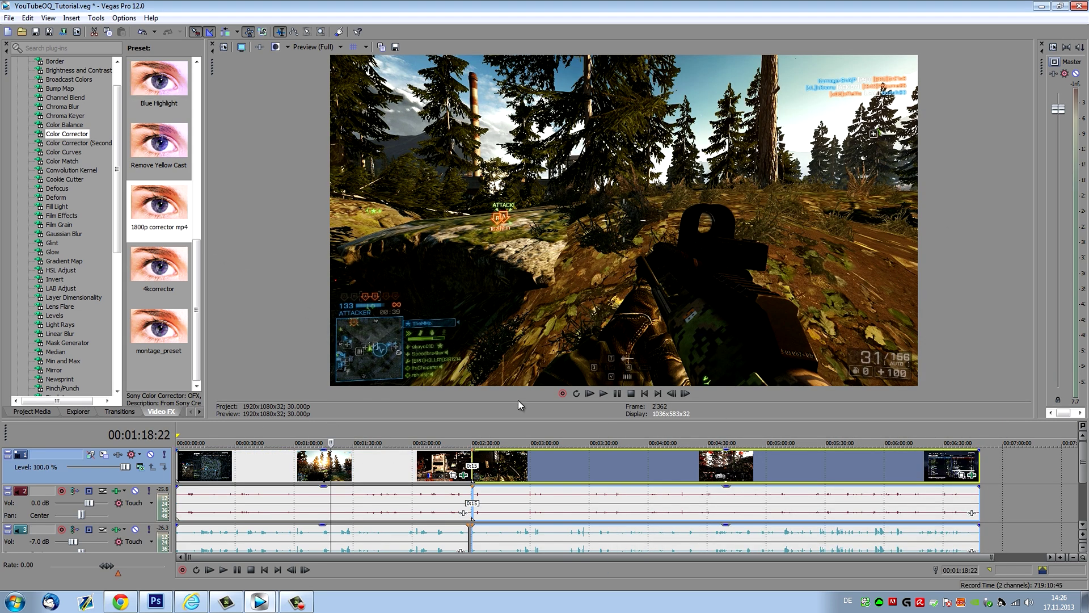
drag(979, 434, 178, 435)
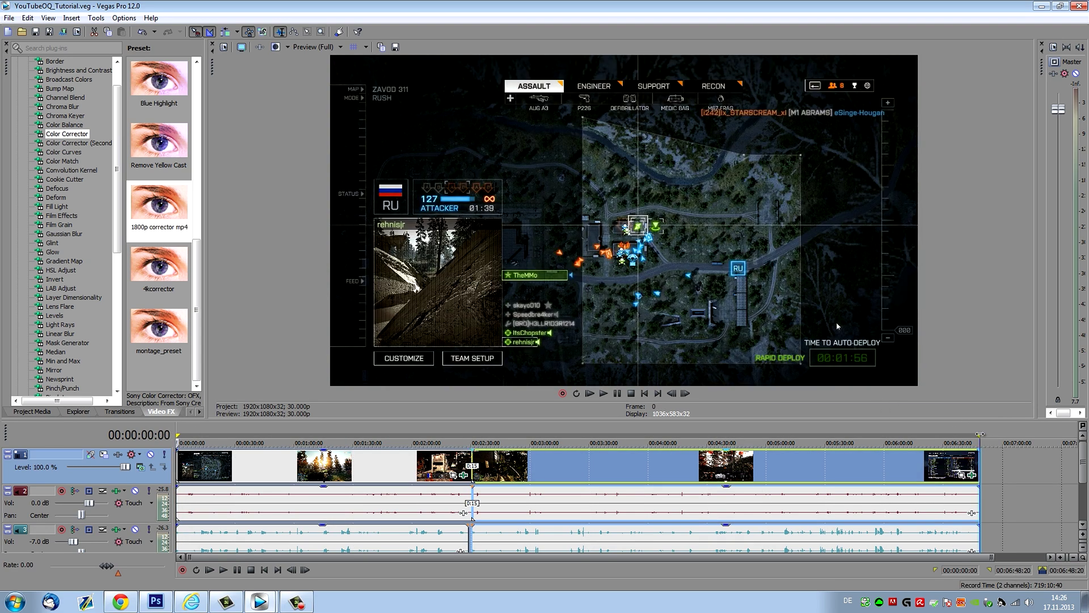
click(980, 435)
scroll(843, 466, down, 1)
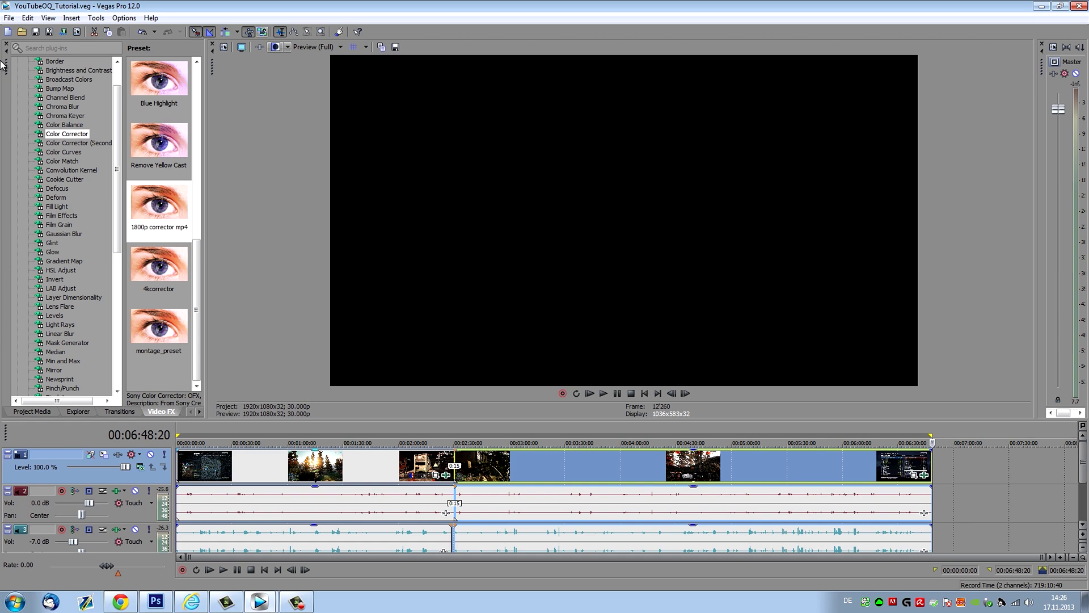
click(5, 6)
- Start File > Render As and select the MainConcept AVC/AAC Blu-ray 1920x1080-60i, 25 Mbps template
click(8, 17)
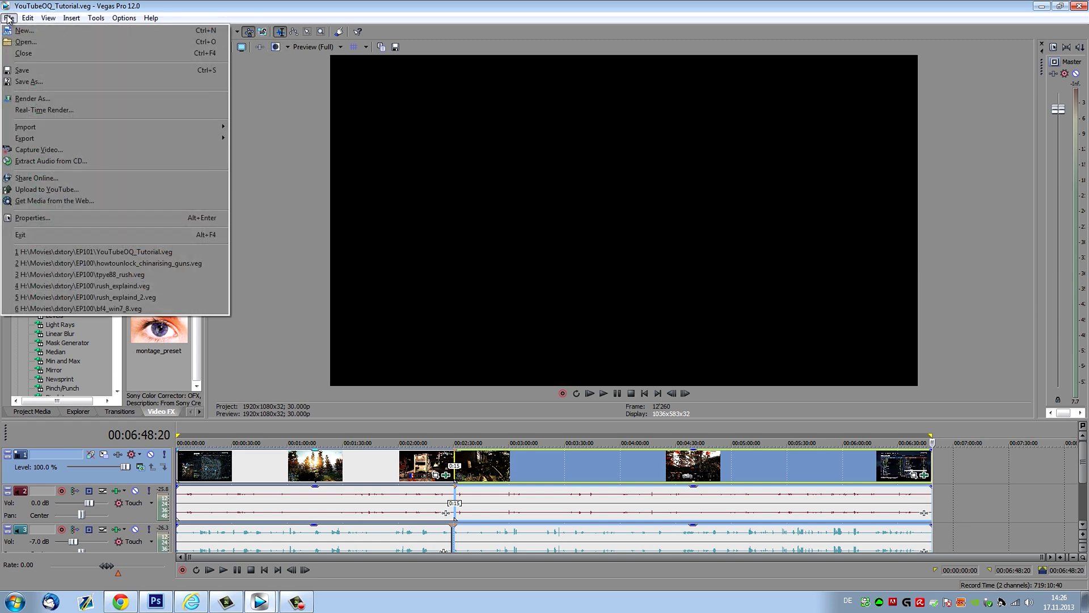
click(34, 99)
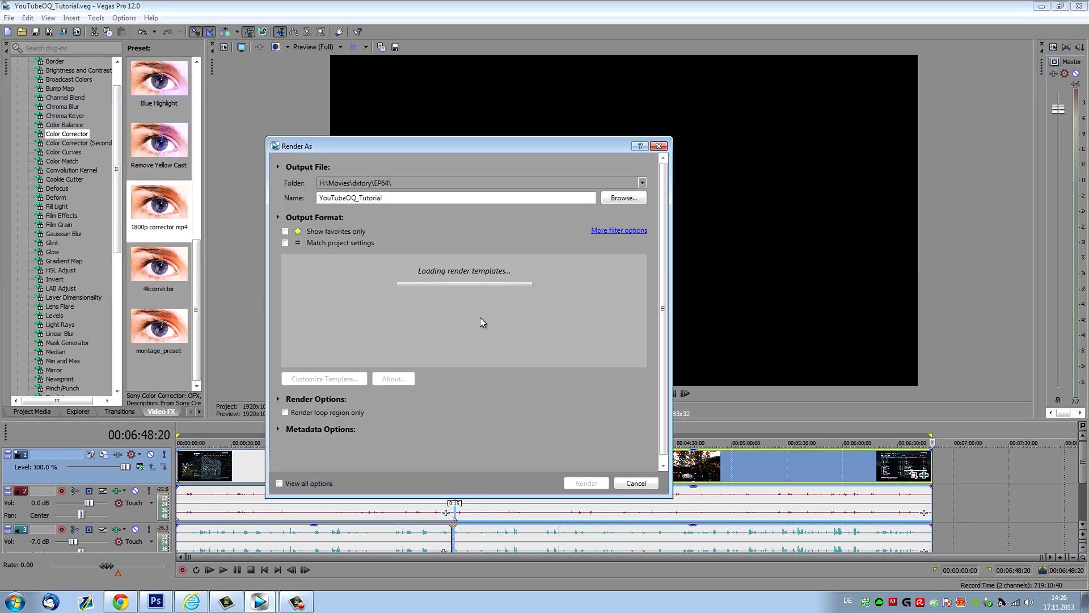
scroll(644, 321, down, 5)
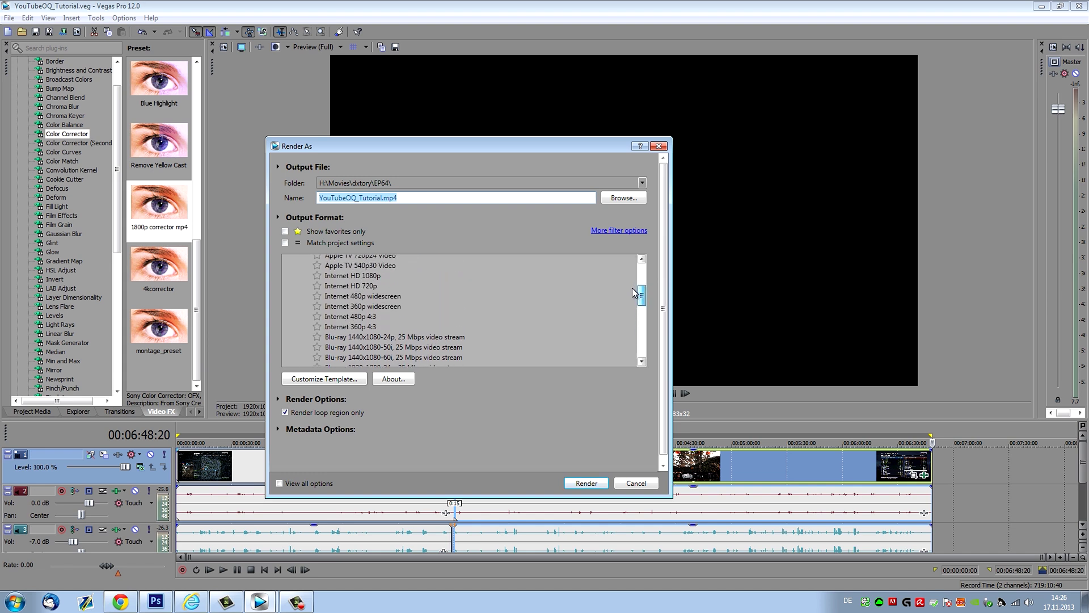
scroll(634, 292, up, 4)
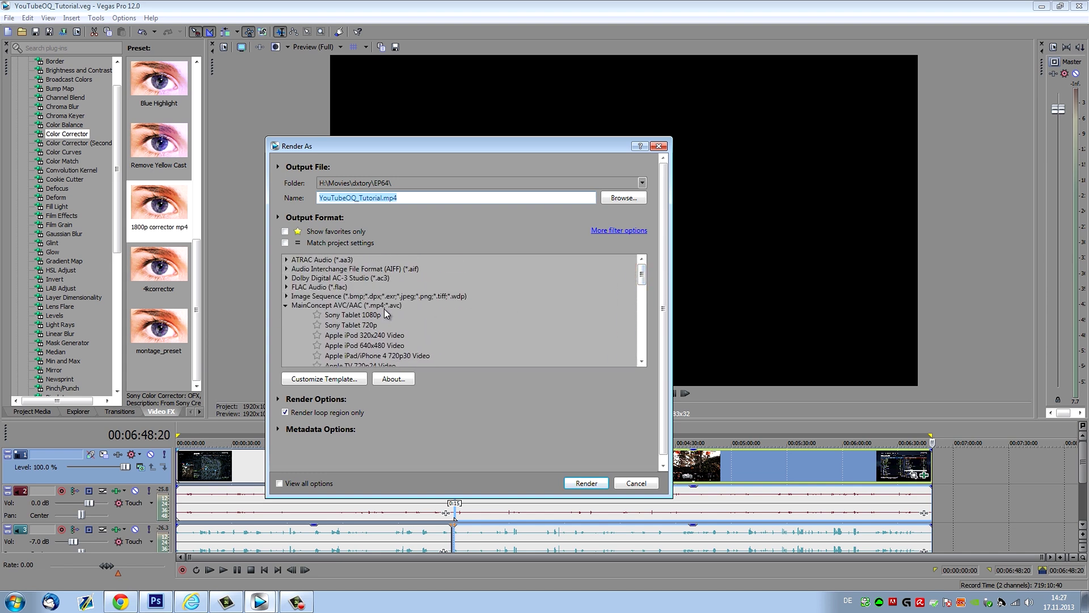
scroll(427, 338, down, 8)
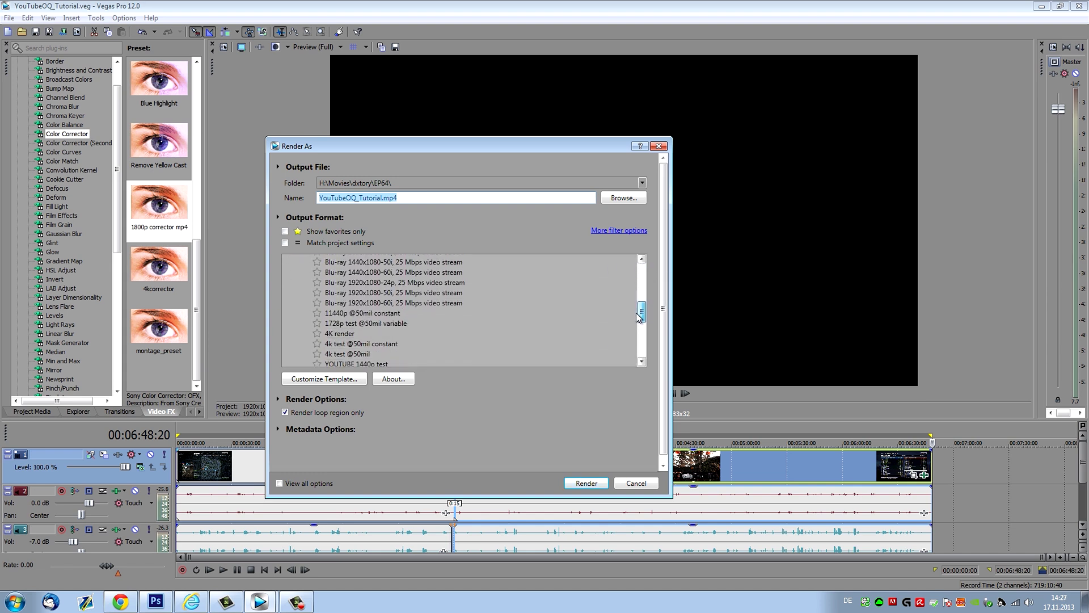
click(417, 318)
click(347, 383)
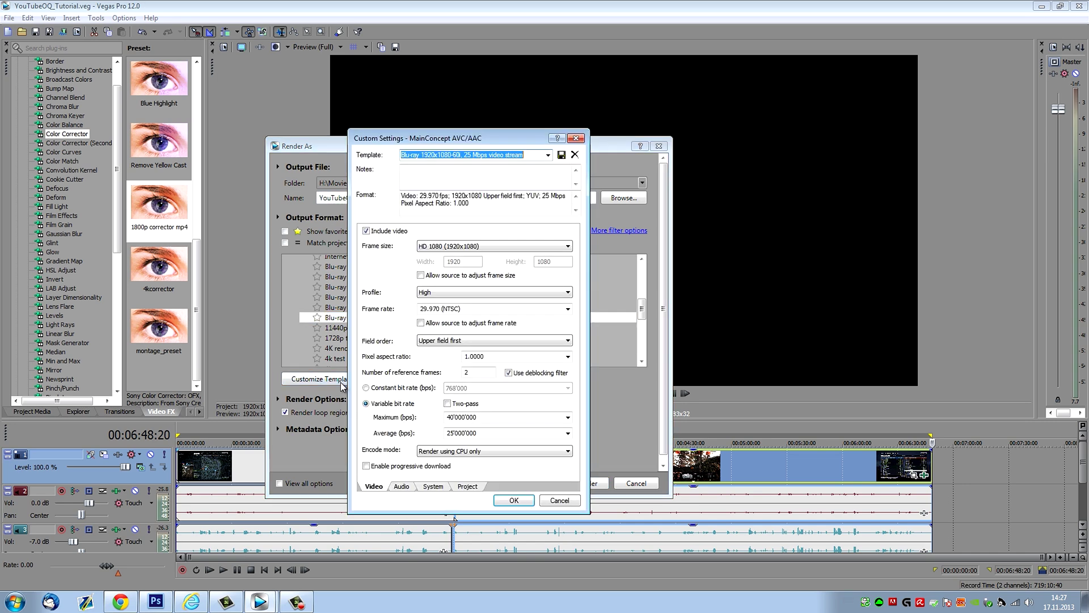
click(576, 138)
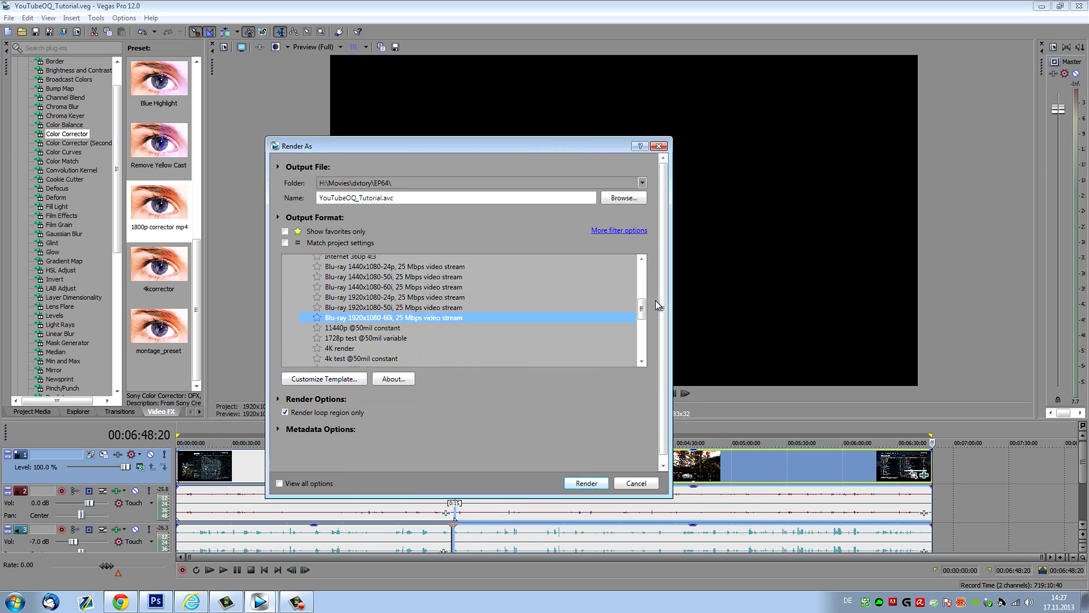
drag(641, 310, 642, 331)
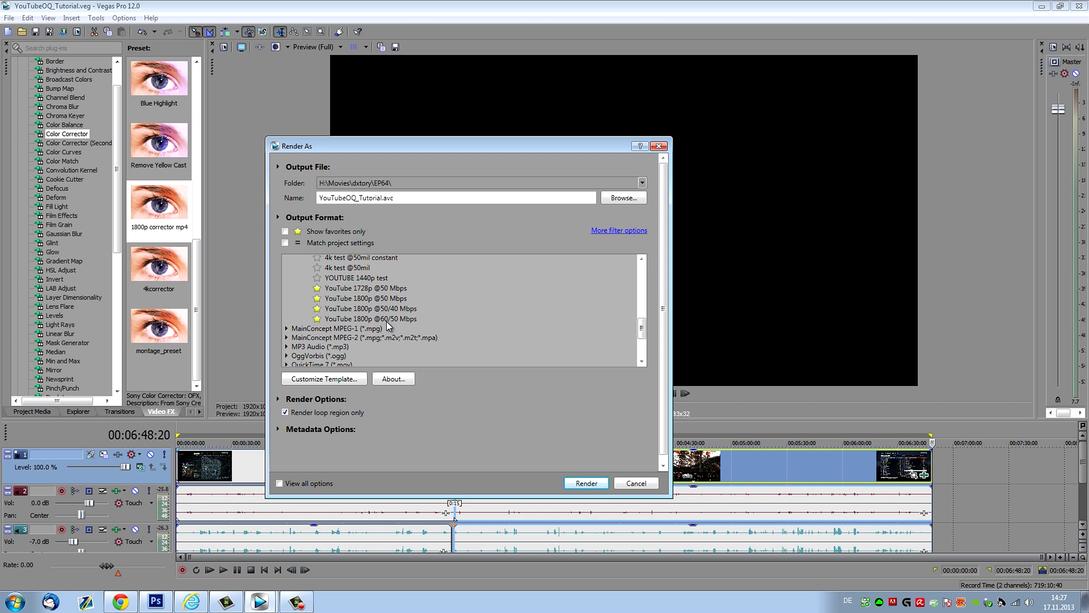
click(387, 308)
click(347, 380)
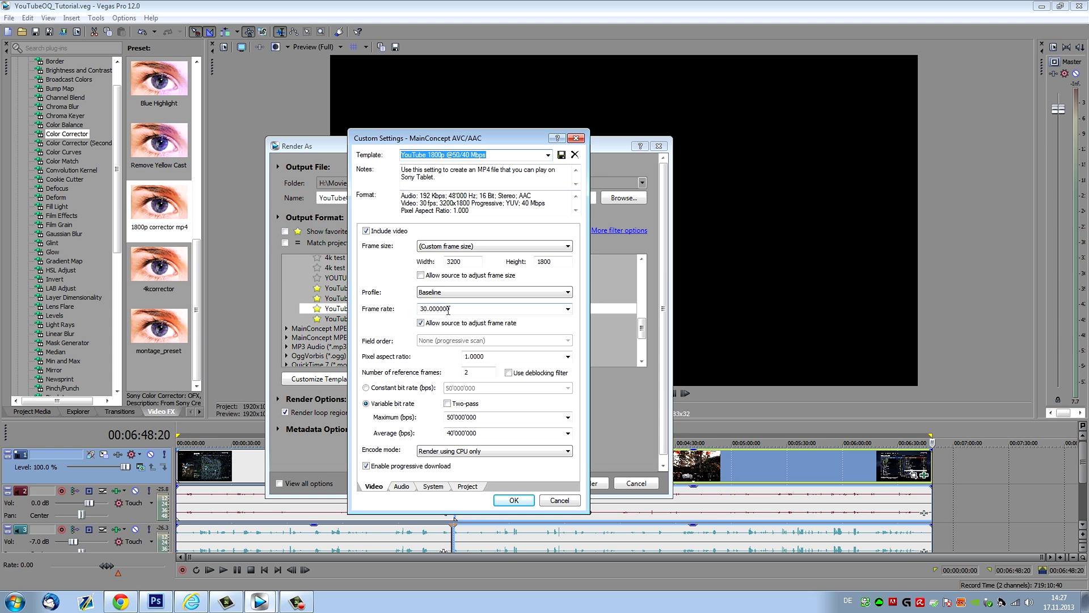
click(567, 308)
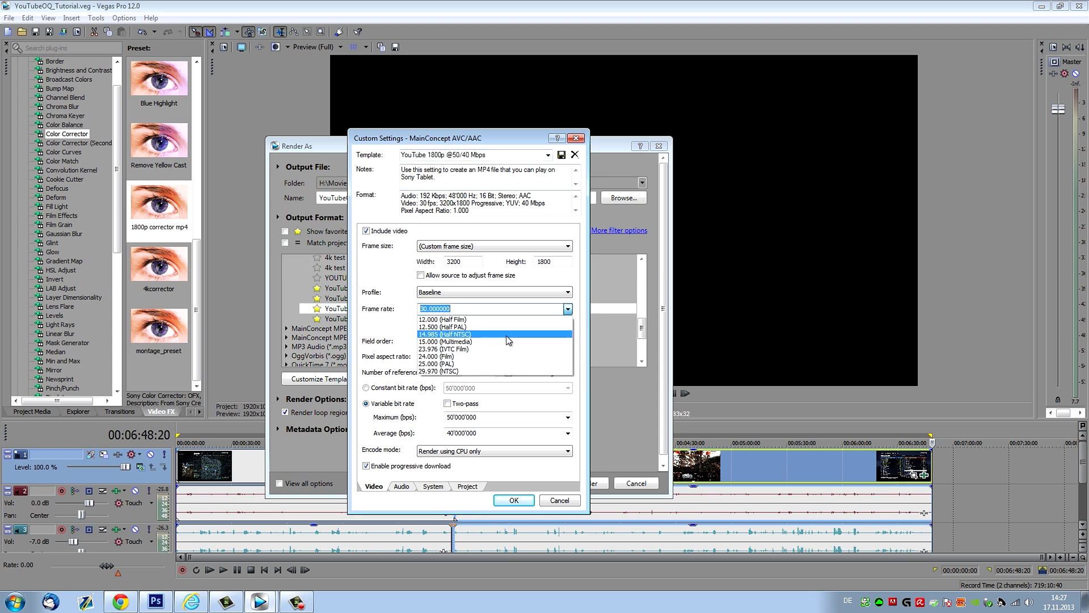
click(568, 309)
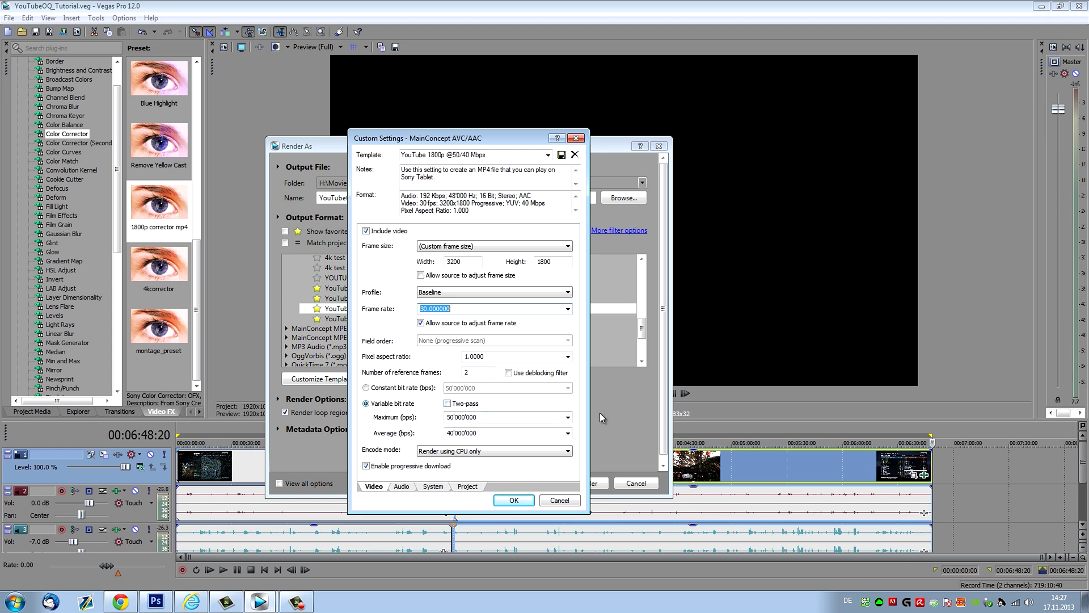
drag(454, 138, 577, 140)
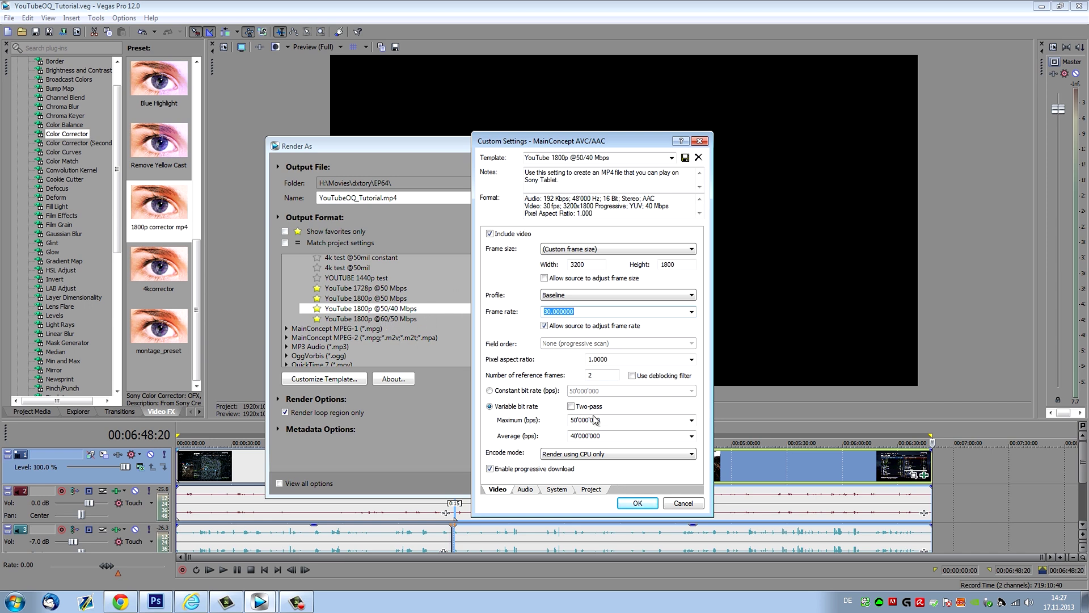
click(676, 502)
click(396, 319)
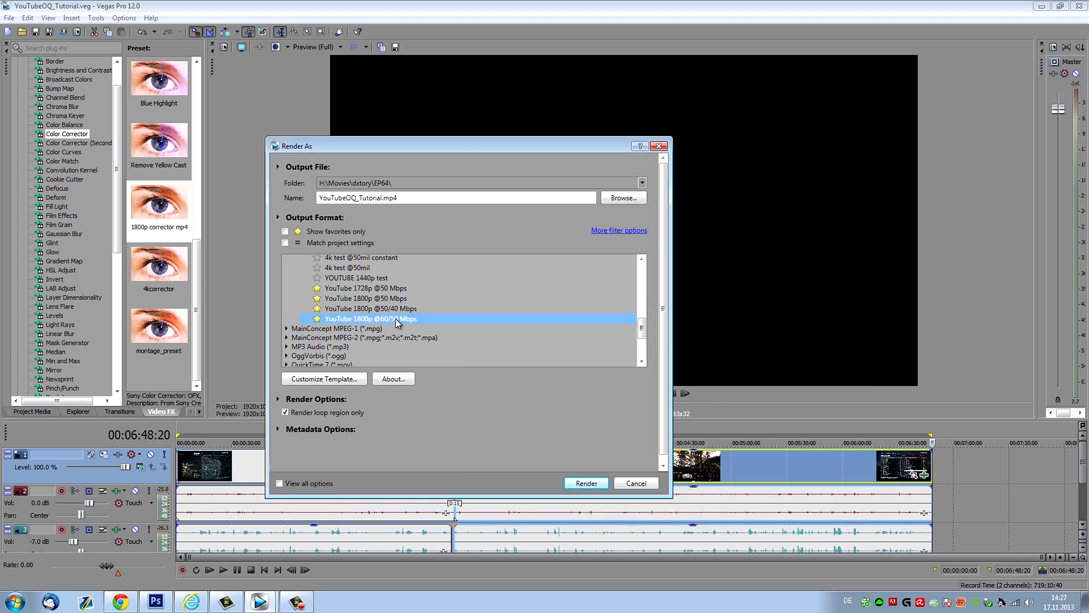
click(337, 379)
click(561, 499)
key(Up)
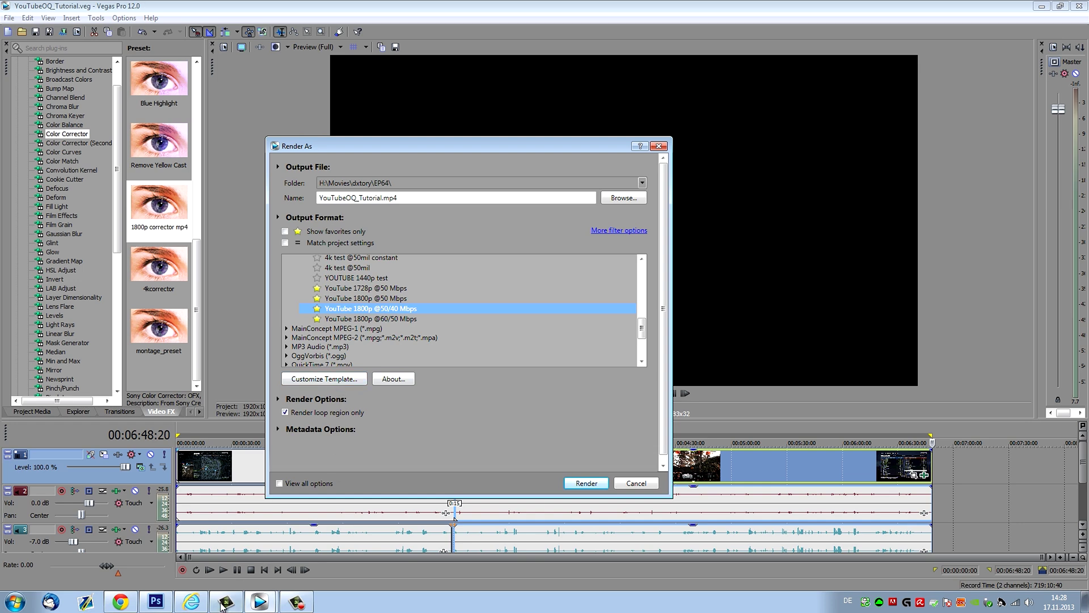
click(155, 601)
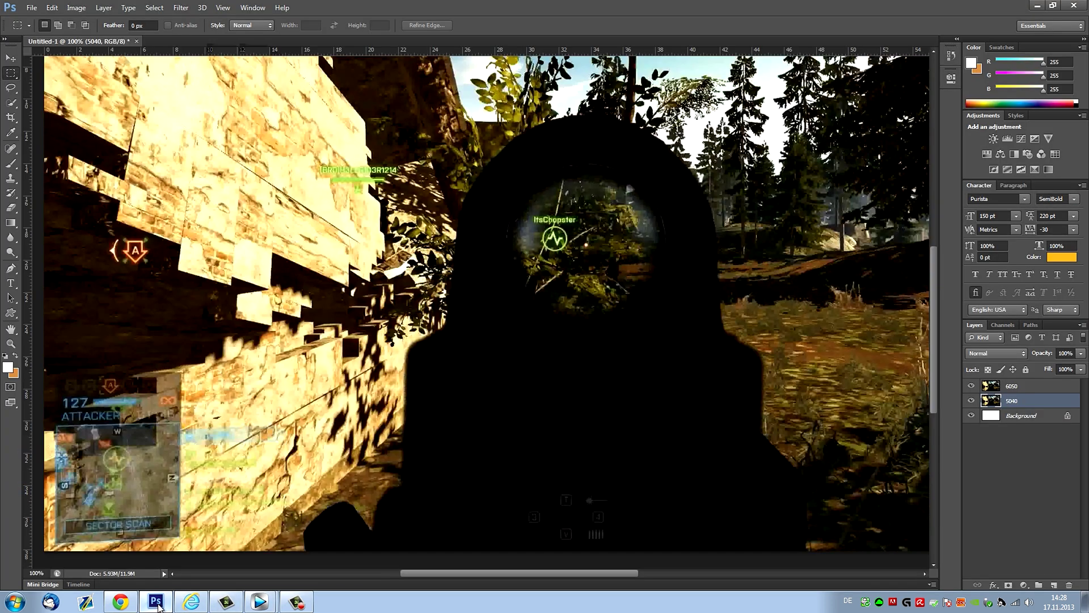
- Select layer 6050 and toggle its visibility repeatedly against 5040, ending with 6050 shown
click(1010, 391)
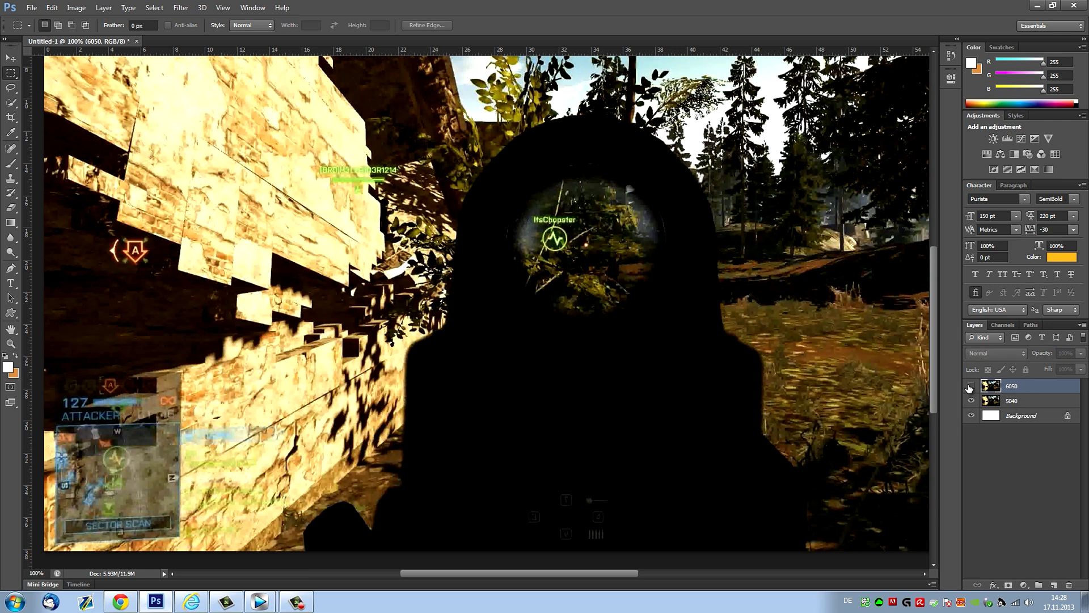
click(971, 387)
click(971, 387)
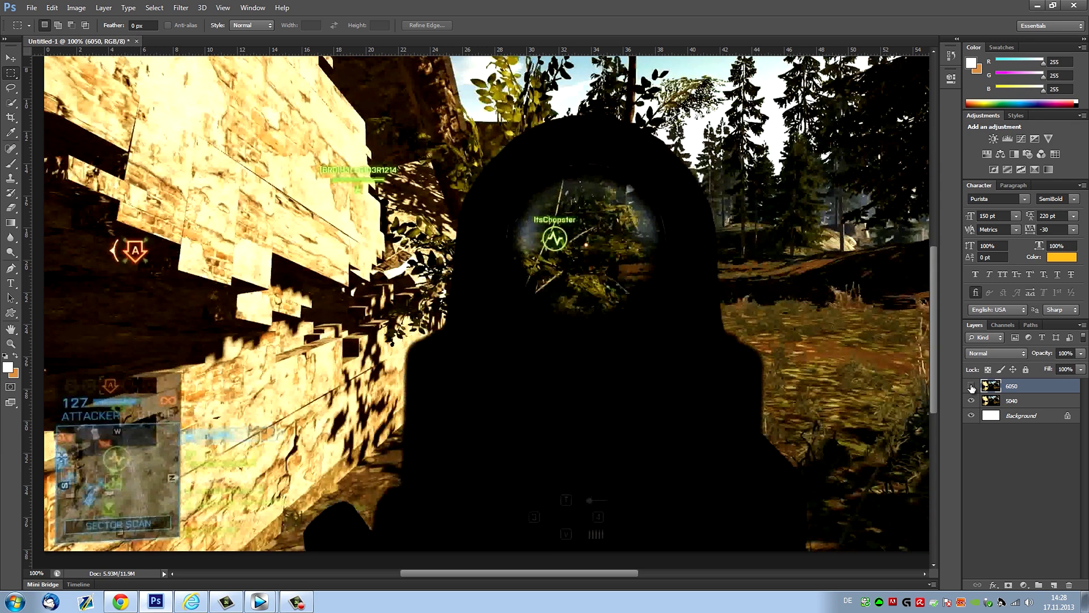
click(971, 387)
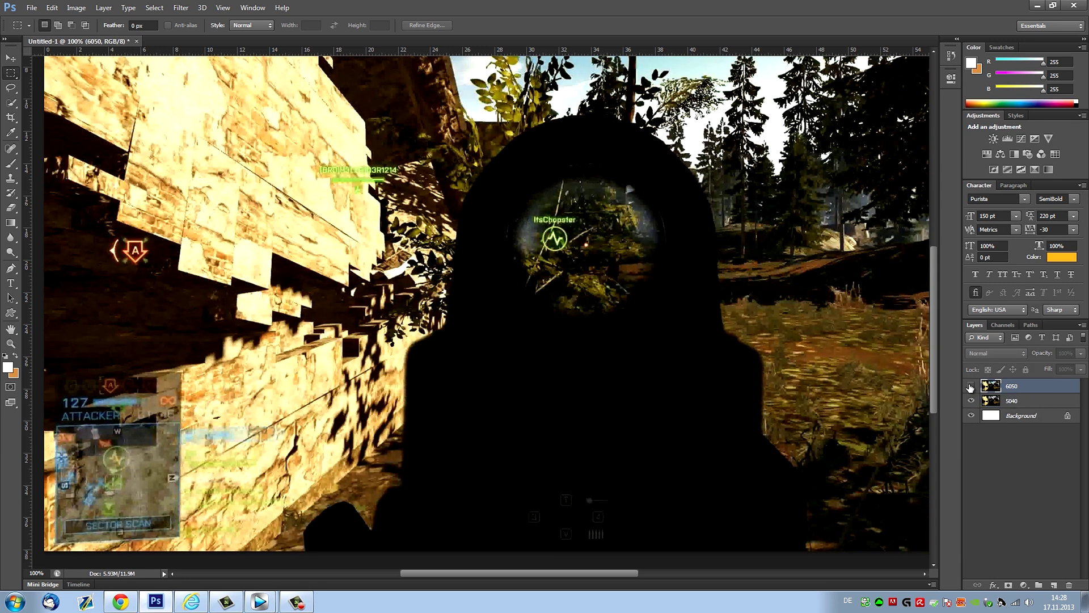
click(970, 387)
click(970, 387)
click(971, 387)
click(971, 387)
click(970, 387)
click(1037, 5)
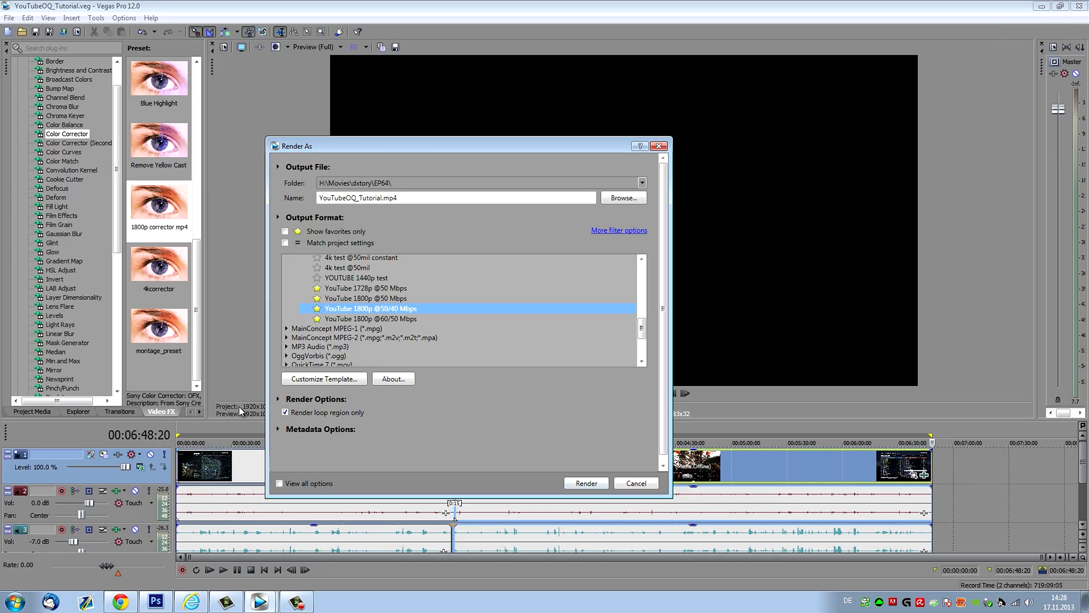
click(361, 380)
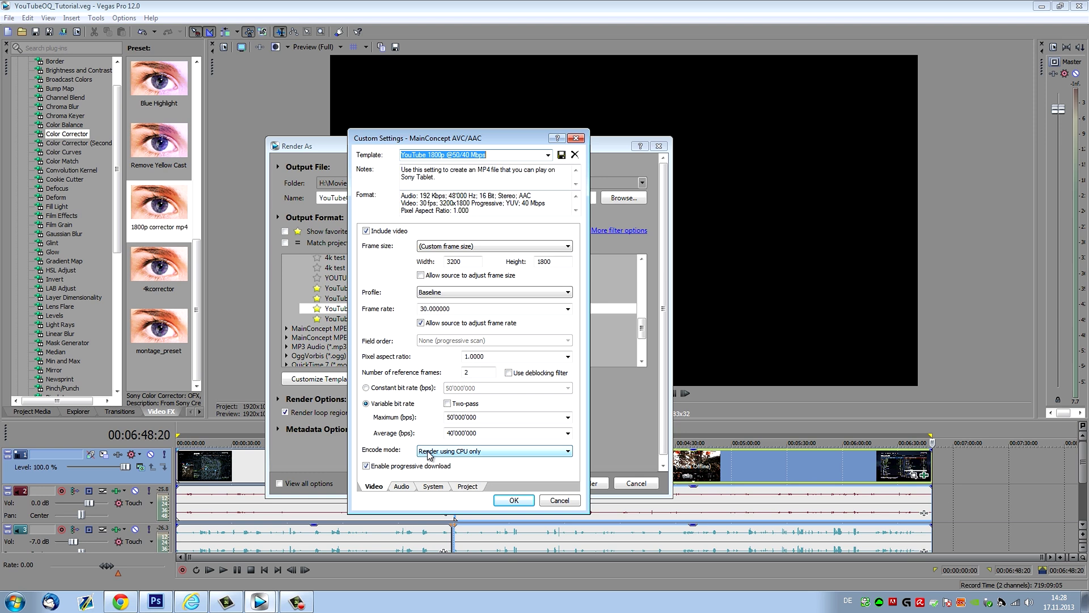
click(456, 454)
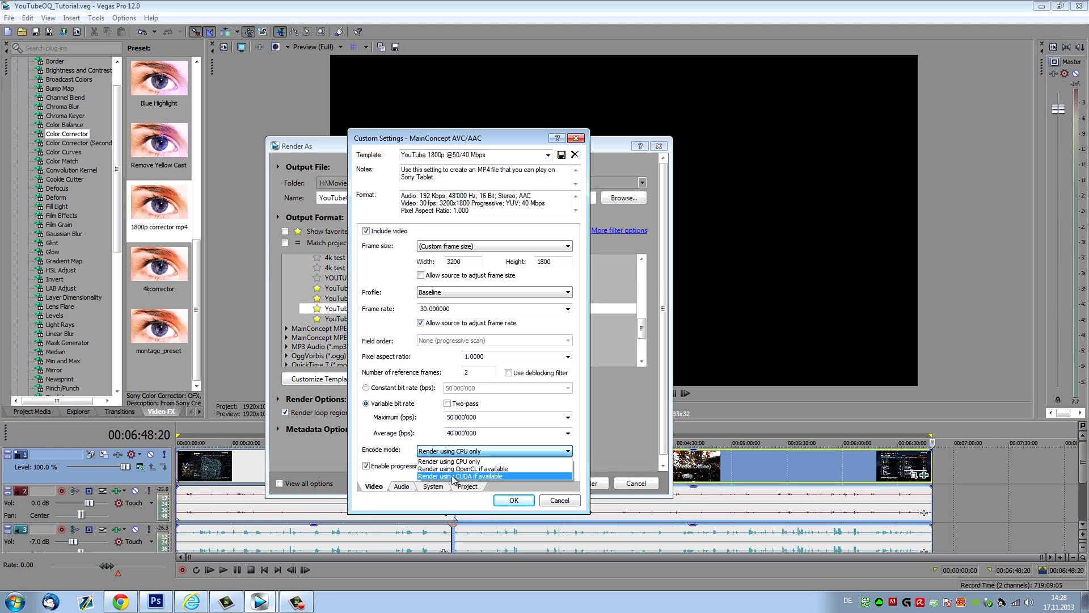
click(453, 462)
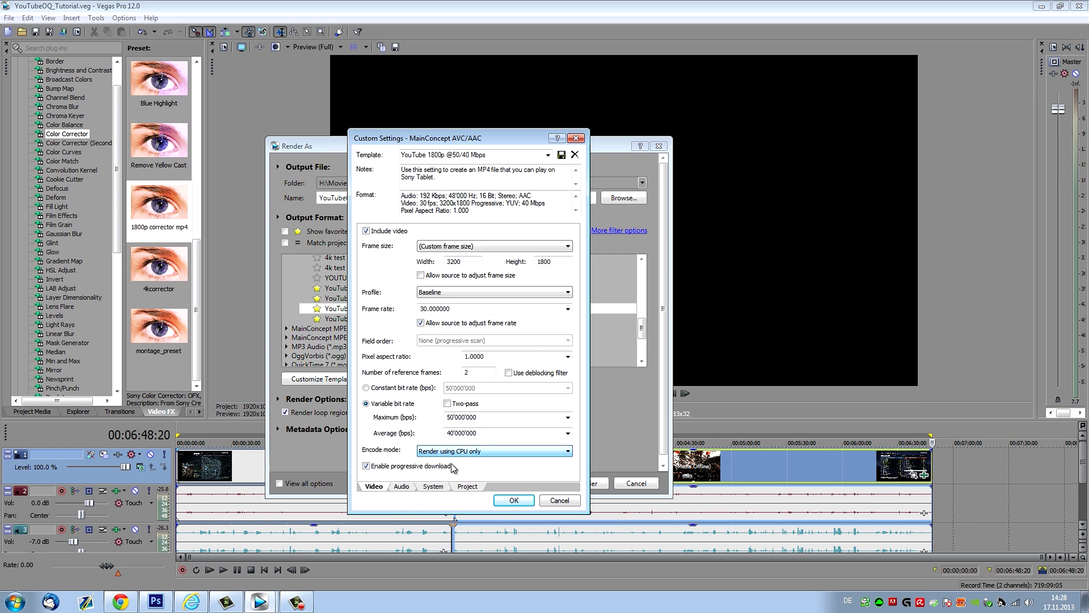
click(447, 452)
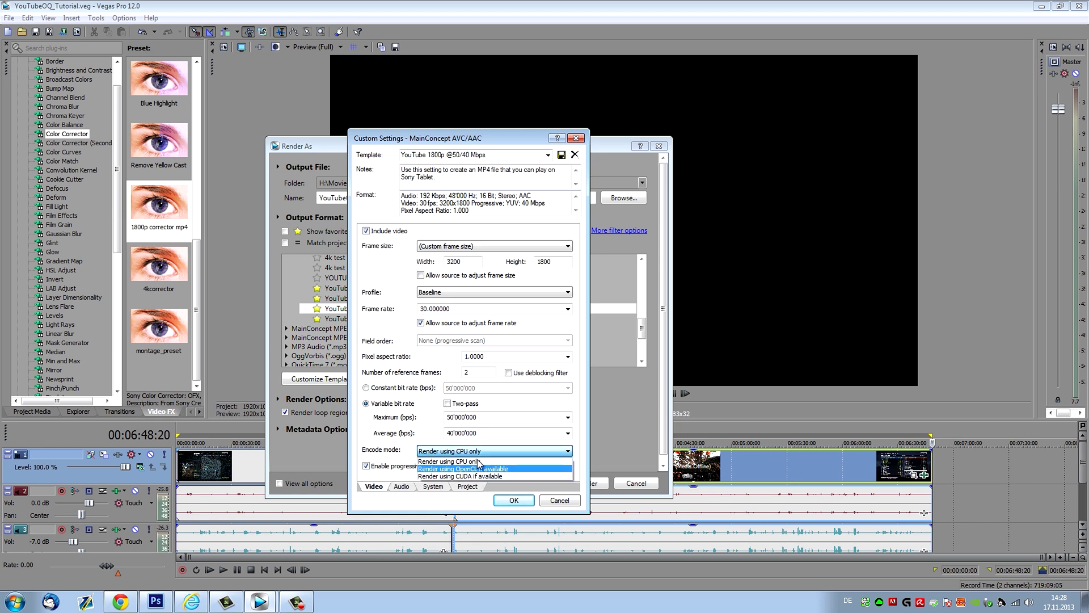
click(477, 461)
- Check CUDA availability on the System page, then keep Render using CPU only
click(433, 486)
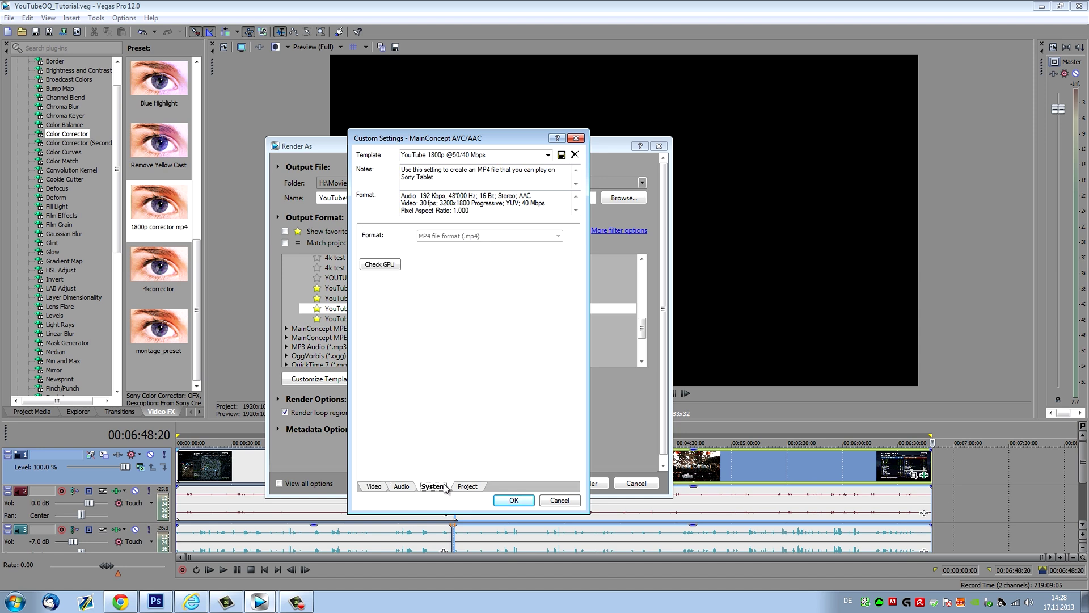
click(381, 269)
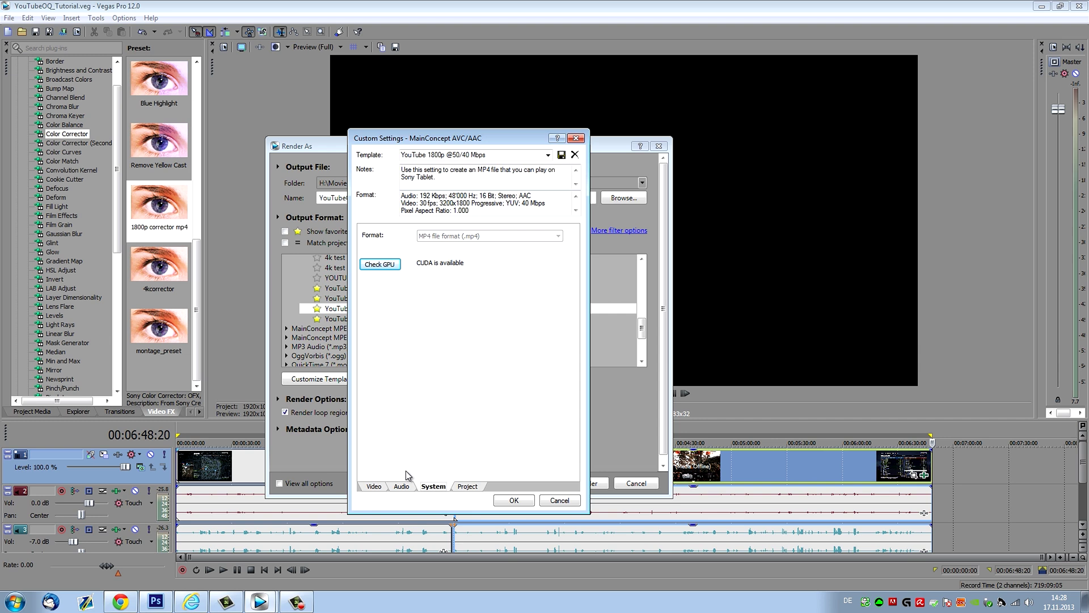
click(375, 487)
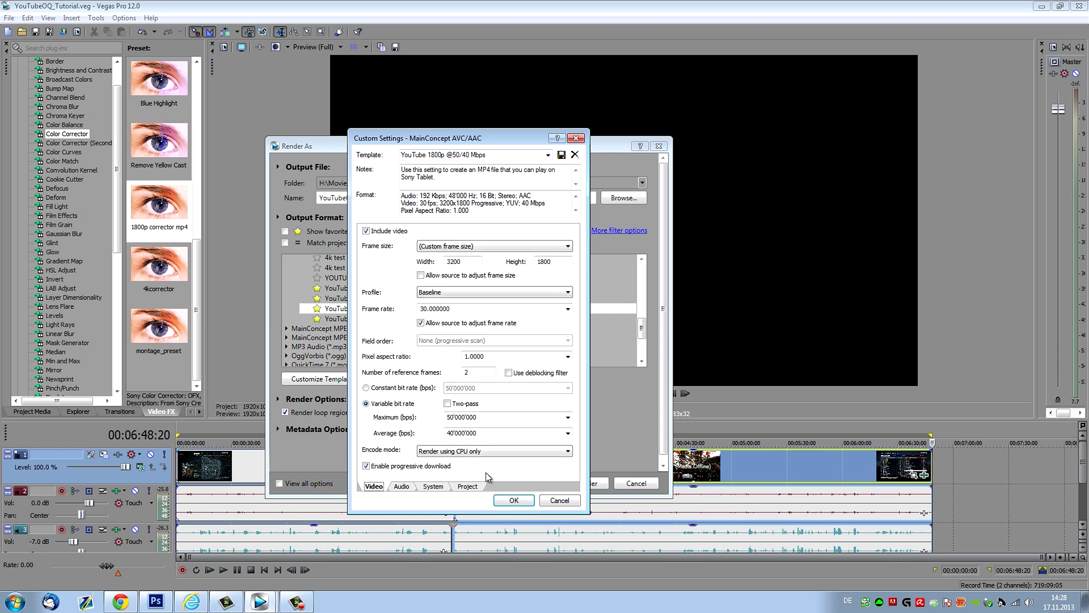
click(481, 452)
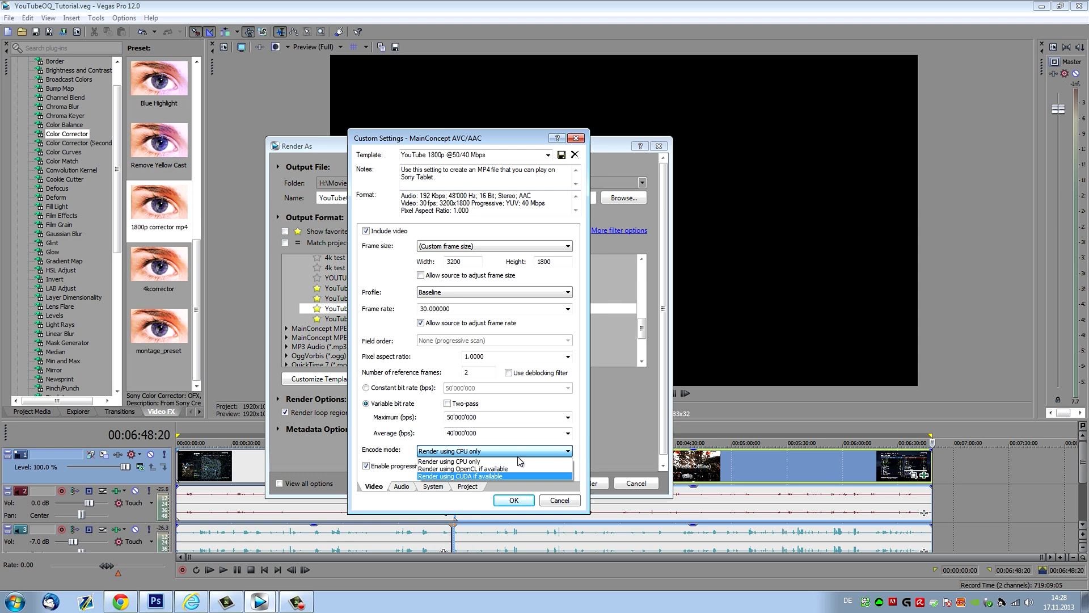
click(466, 461)
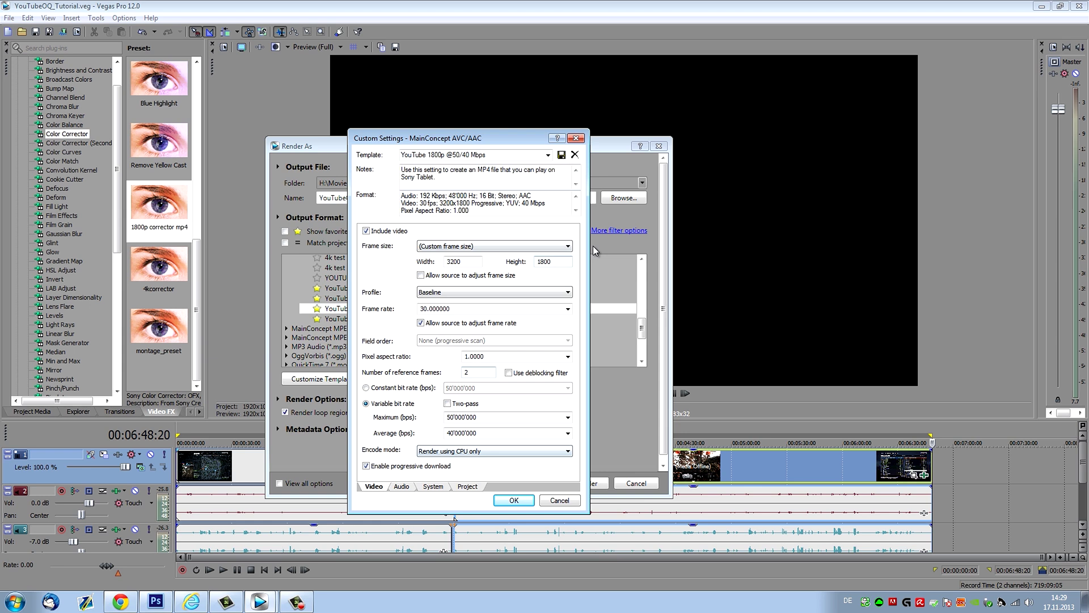
- Move the settings window aside and reconfirm CPU-only encoding
drag(480, 143, 522, 145)
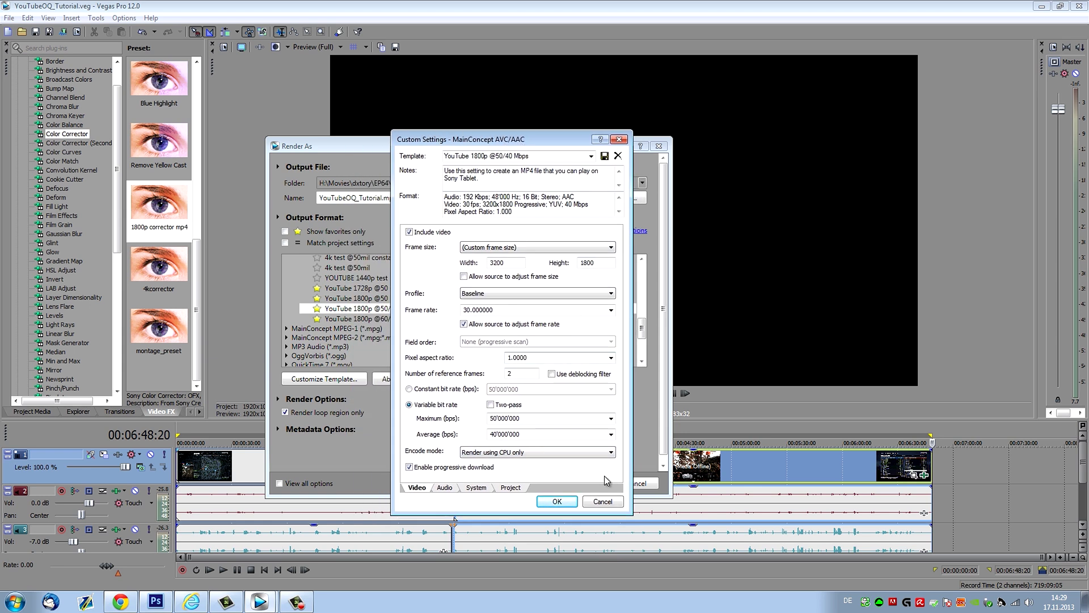
click(516, 454)
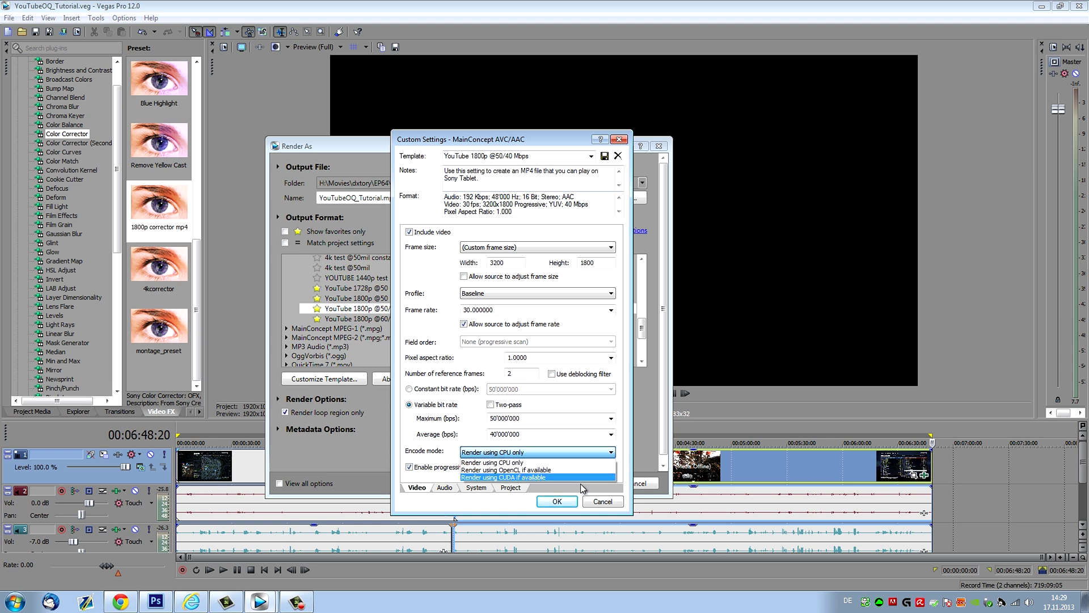
click(539, 463)
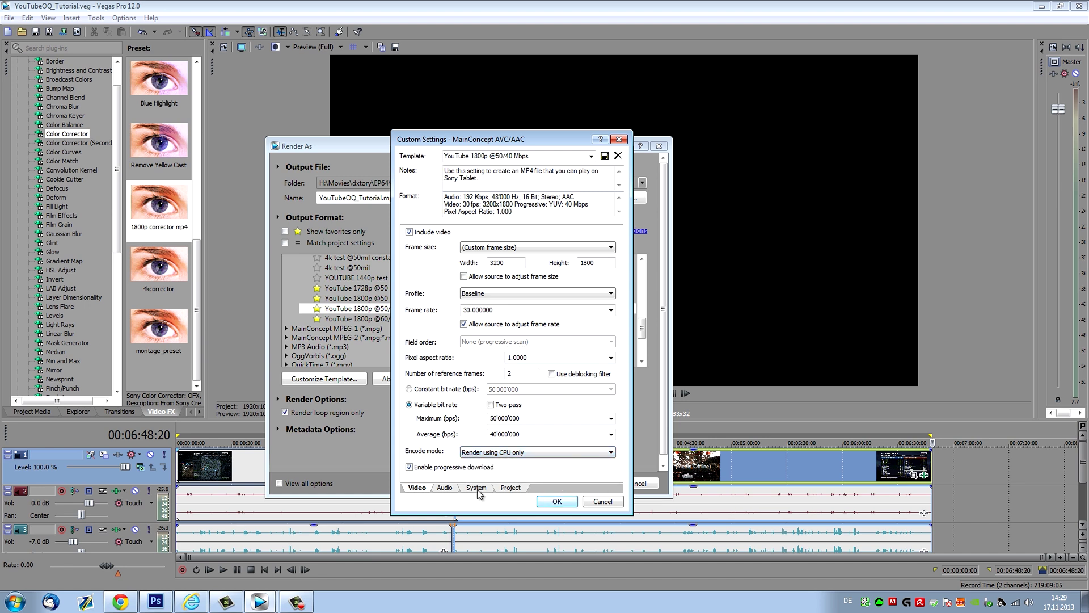
- Keep the audio at 48000 Hz and 192000 bps, then bring up the tray speaker's sound menu
click(443, 488)
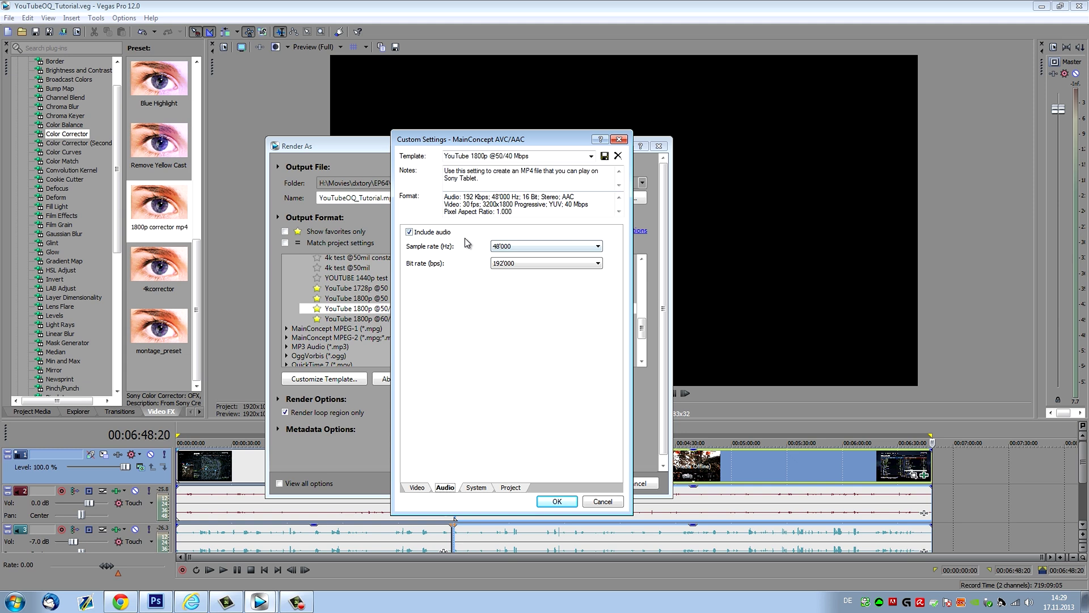
click(512, 248)
click(513, 250)
click(515, 264)
click(515, 265)
click(526, 265)
click(526, 264)
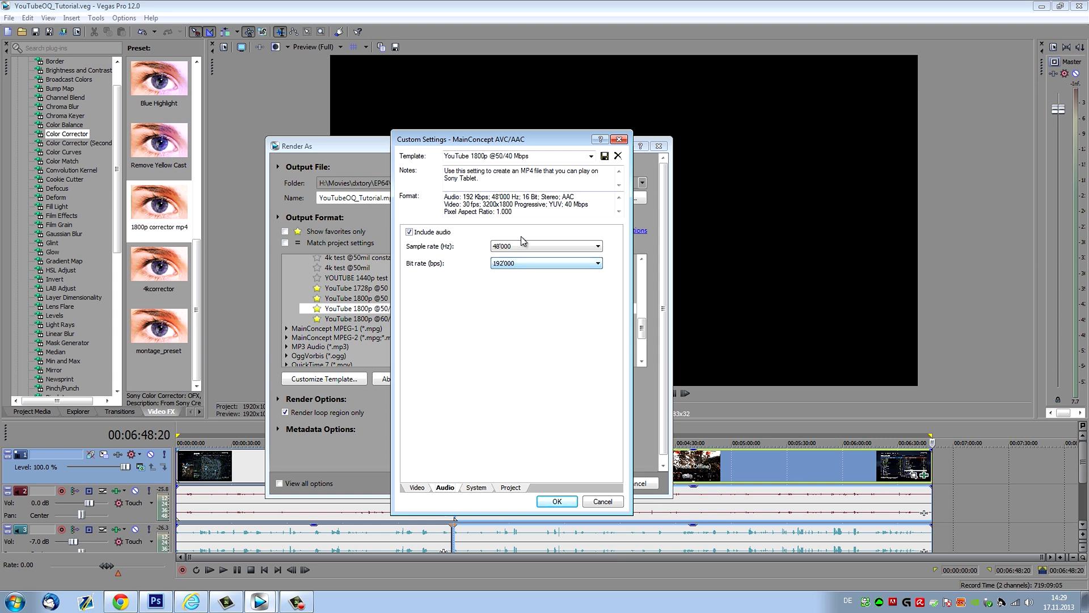
click(506, 248)
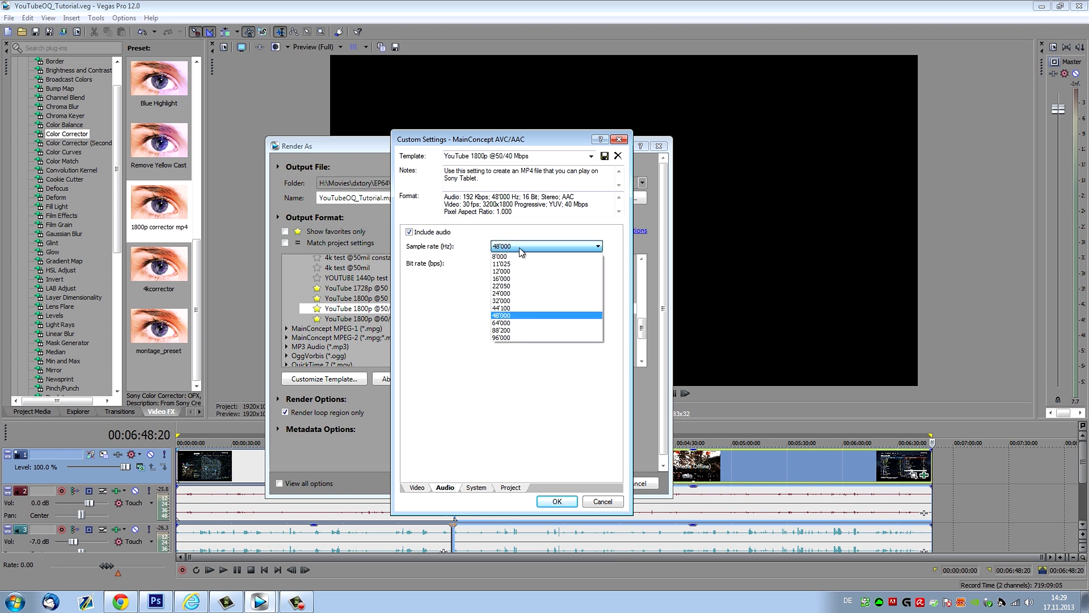
click(519, 246)
click(519, 246)
click(517, 246)
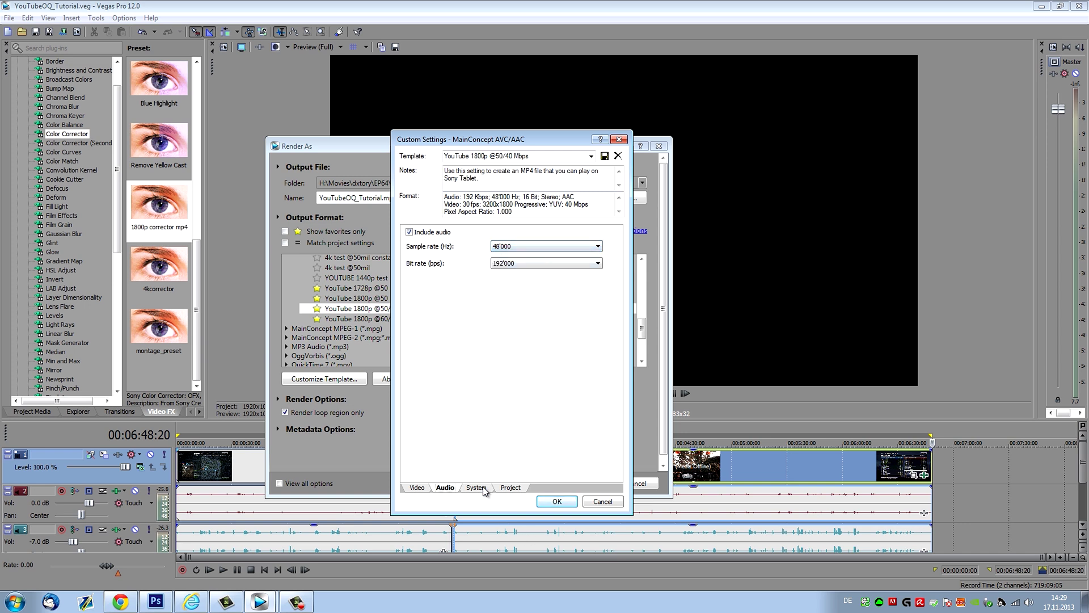
right_click(1030, 606)
click(976, 563)
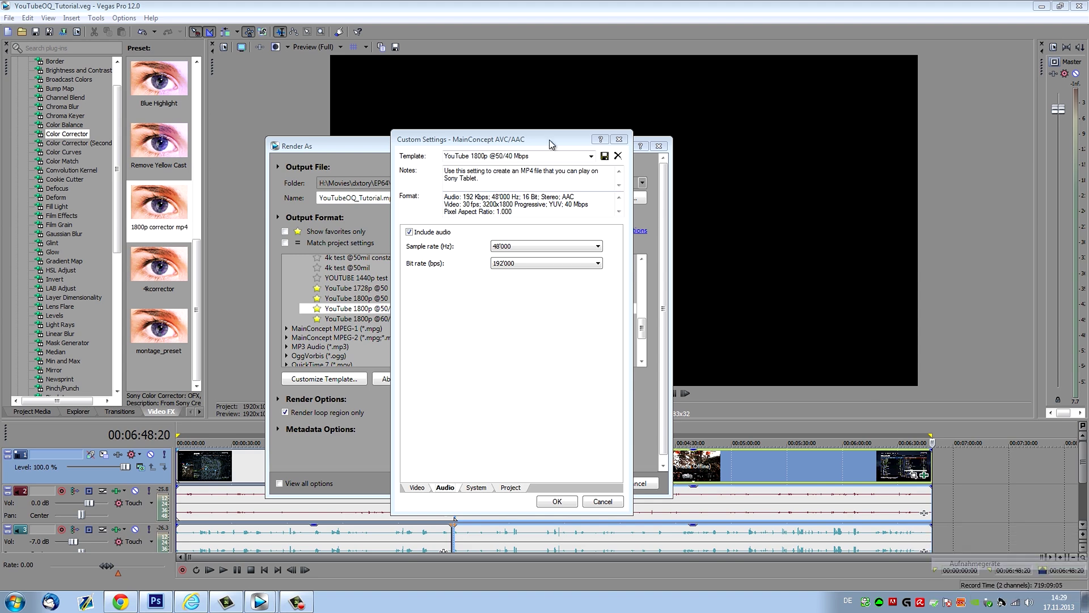
right_click(193, 205)
click(229, 270)
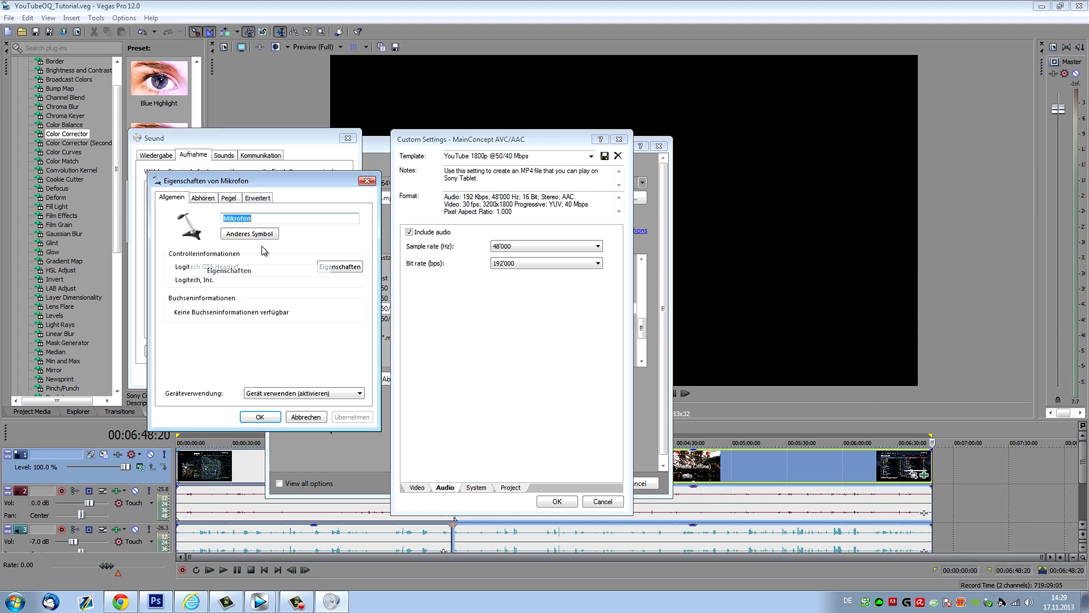
click(203, 197)
click(233, 200)
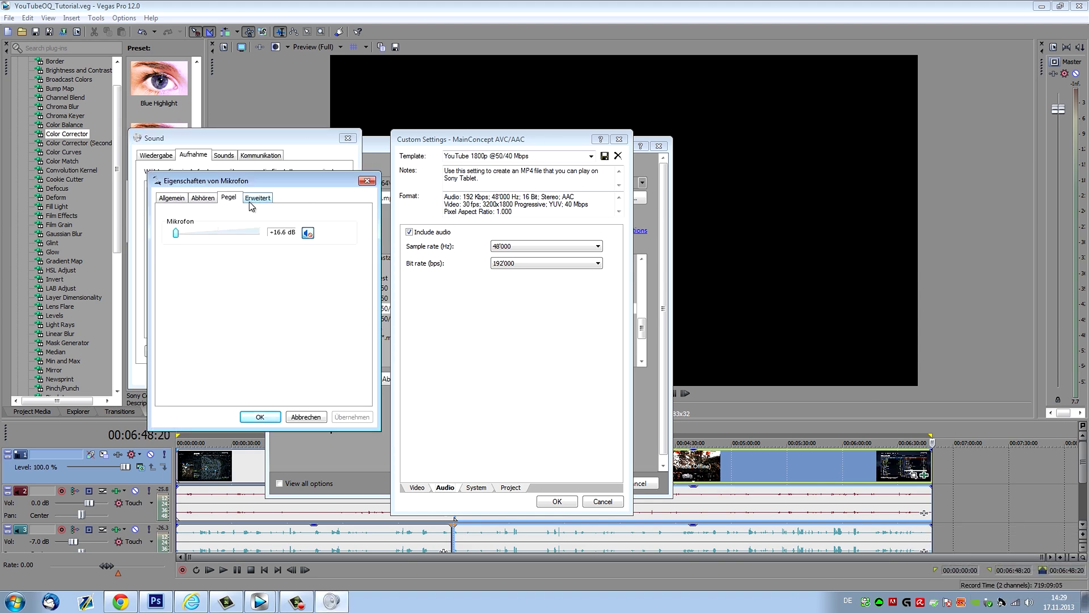
click(249, 202)
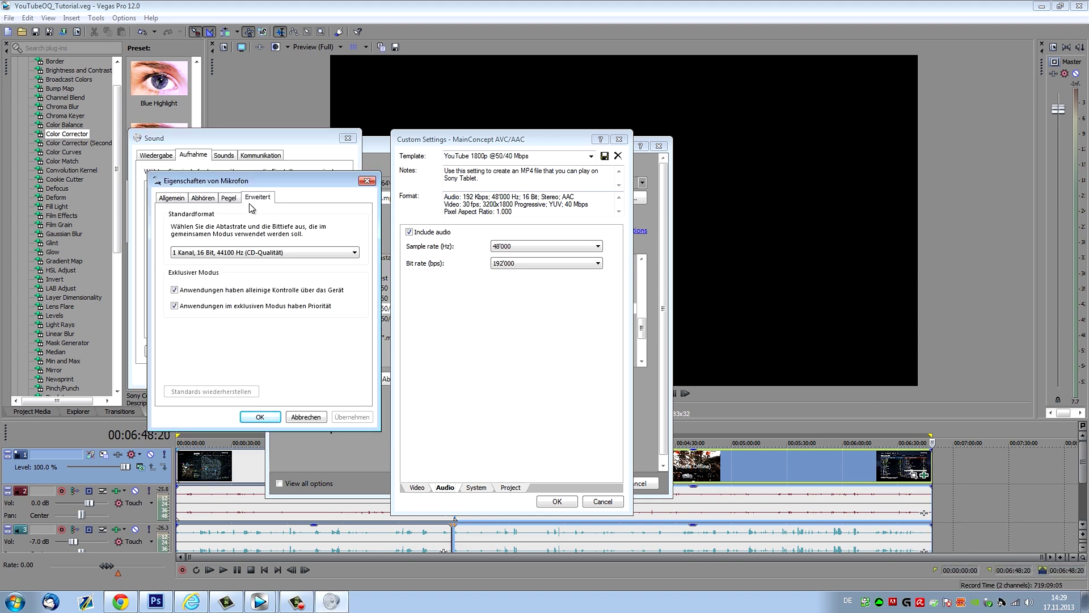
click(241, 253)
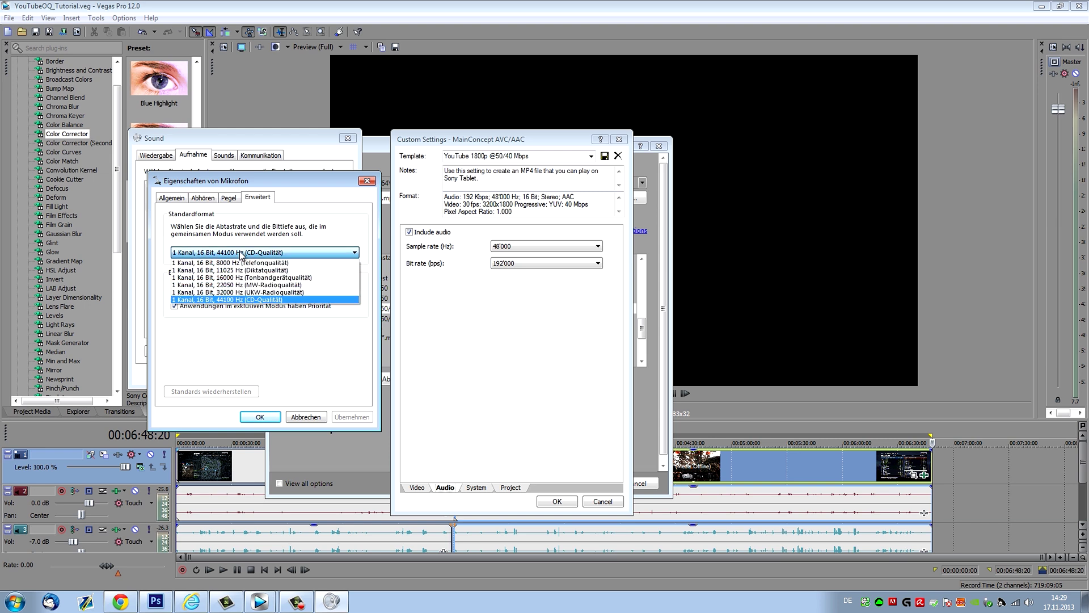
click(241, 253)
click(242, 253)
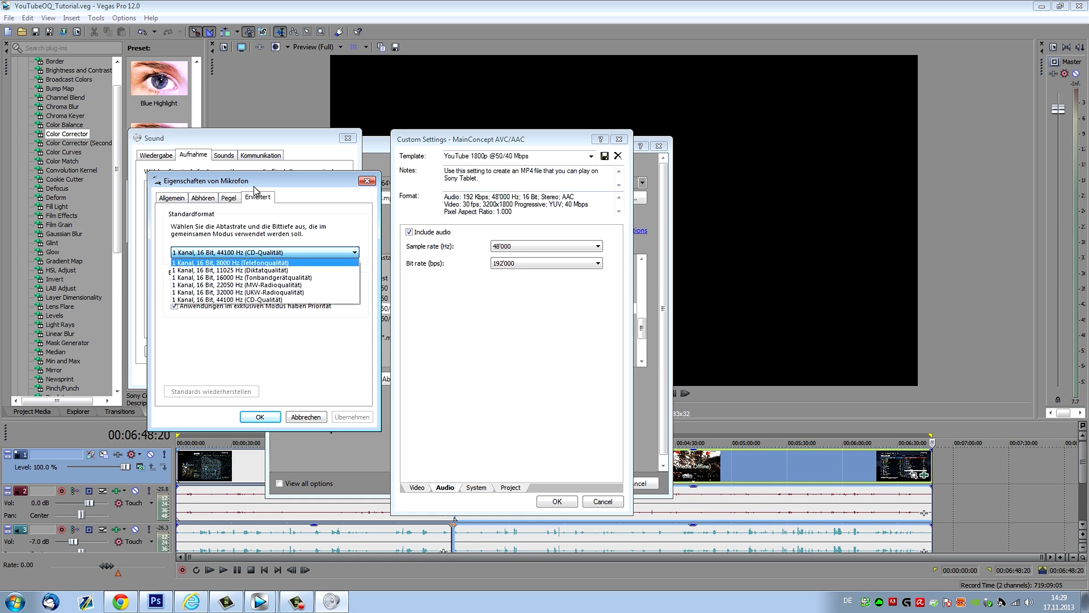
click(299, 417)
click(299, 420)
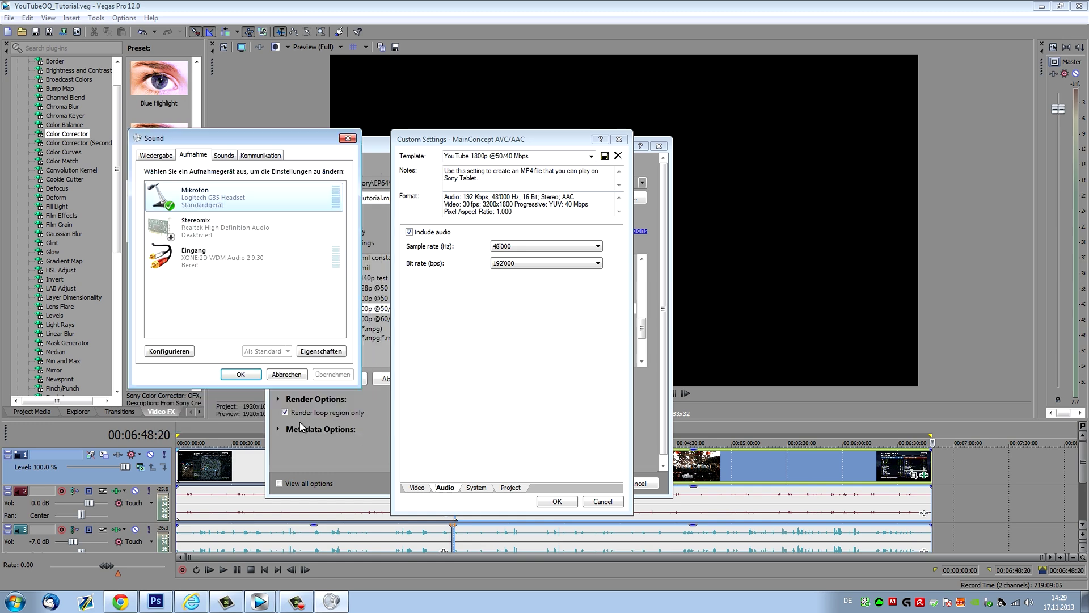
click(287, 375)
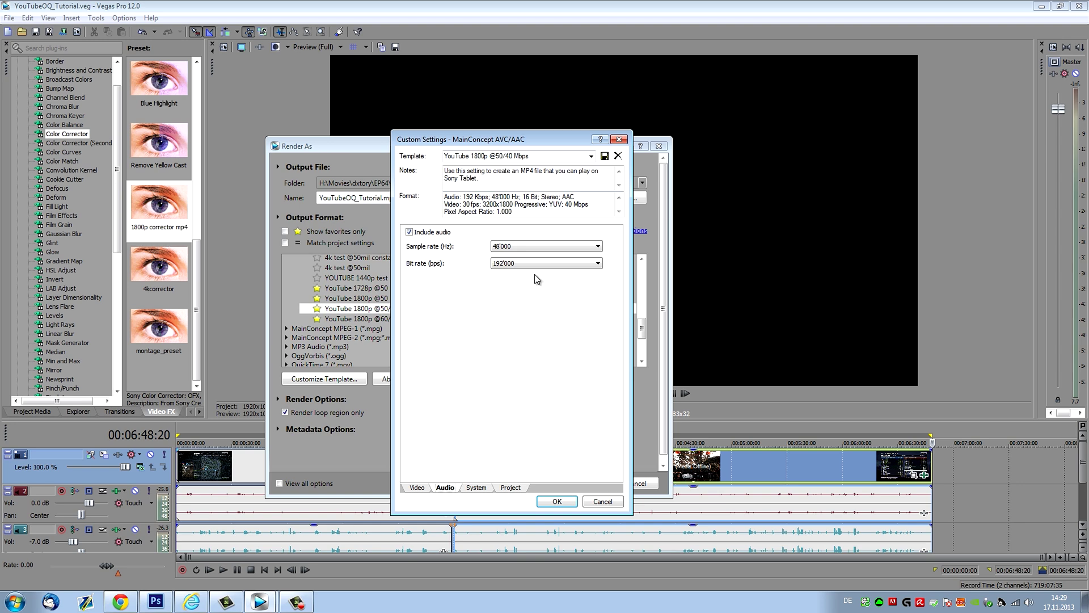
click(506, 247)
click(506, 248)
click(12, 600)
text(dx)
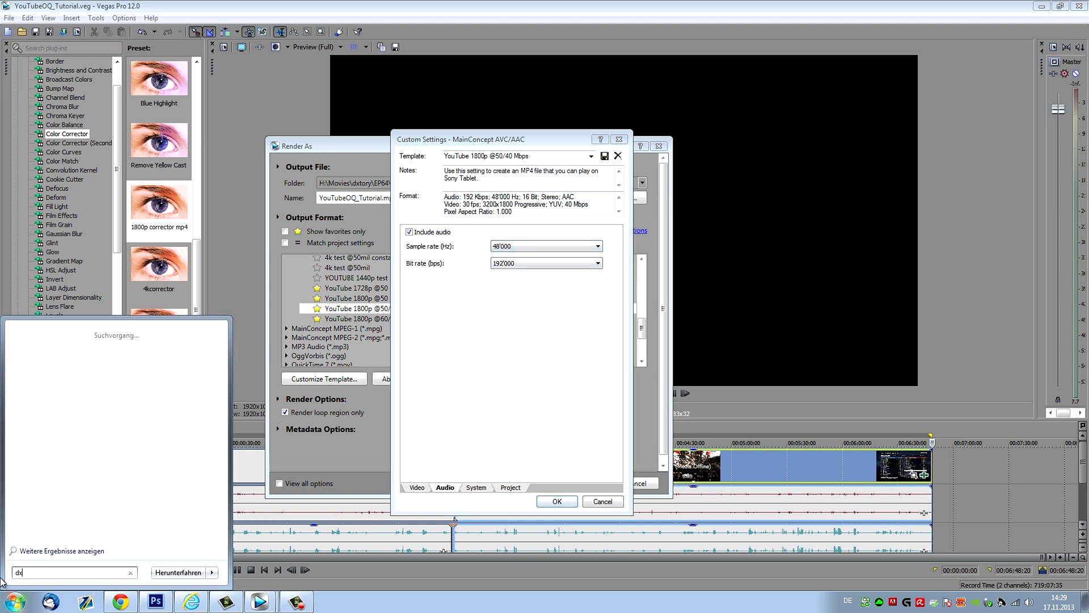
key(Return)
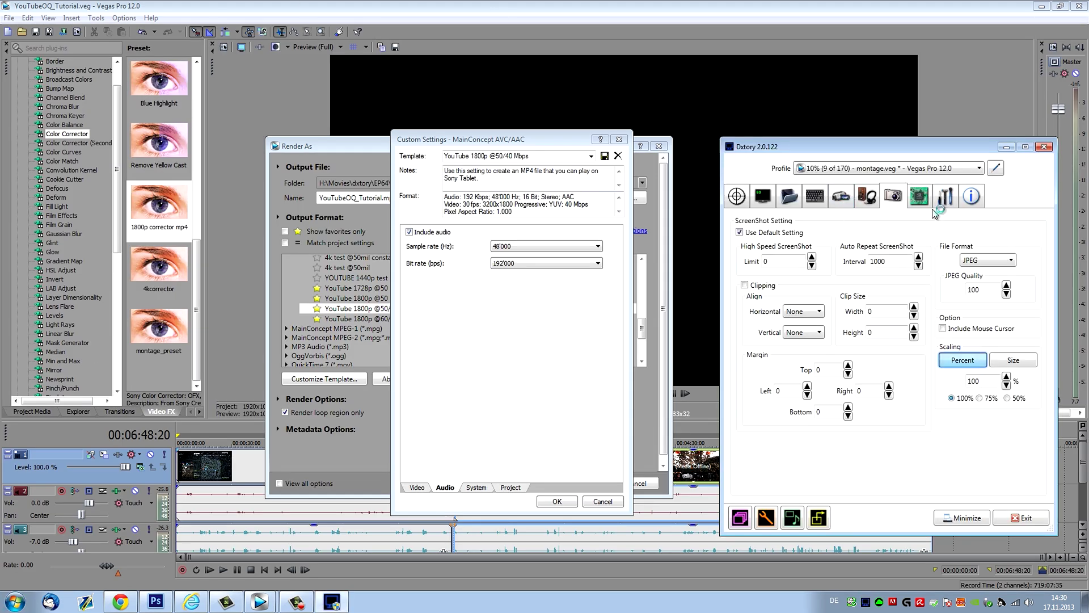
click(865, 196)
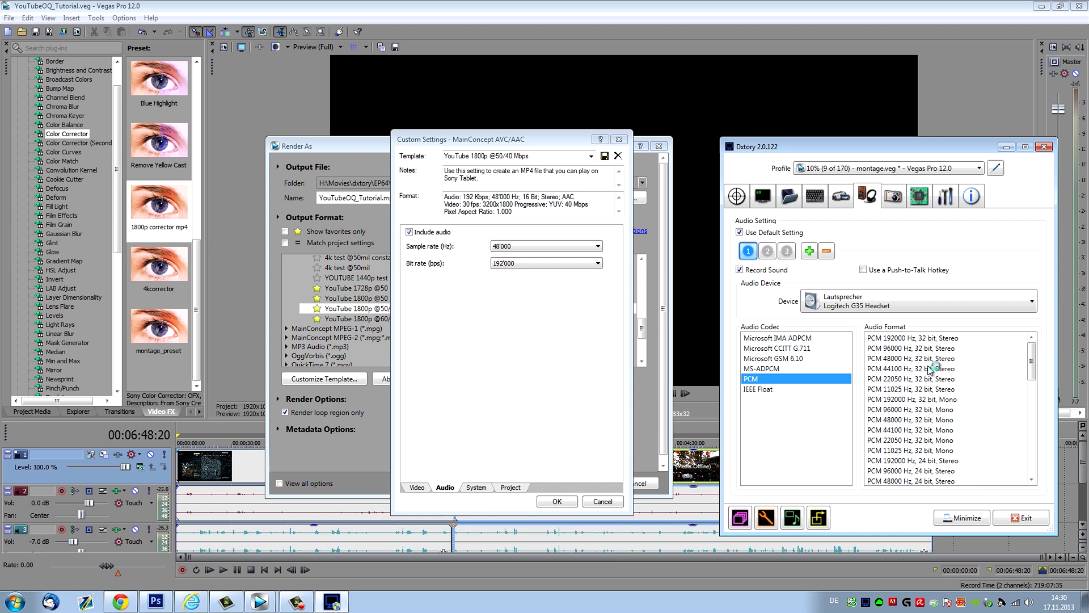
click(773, 250)
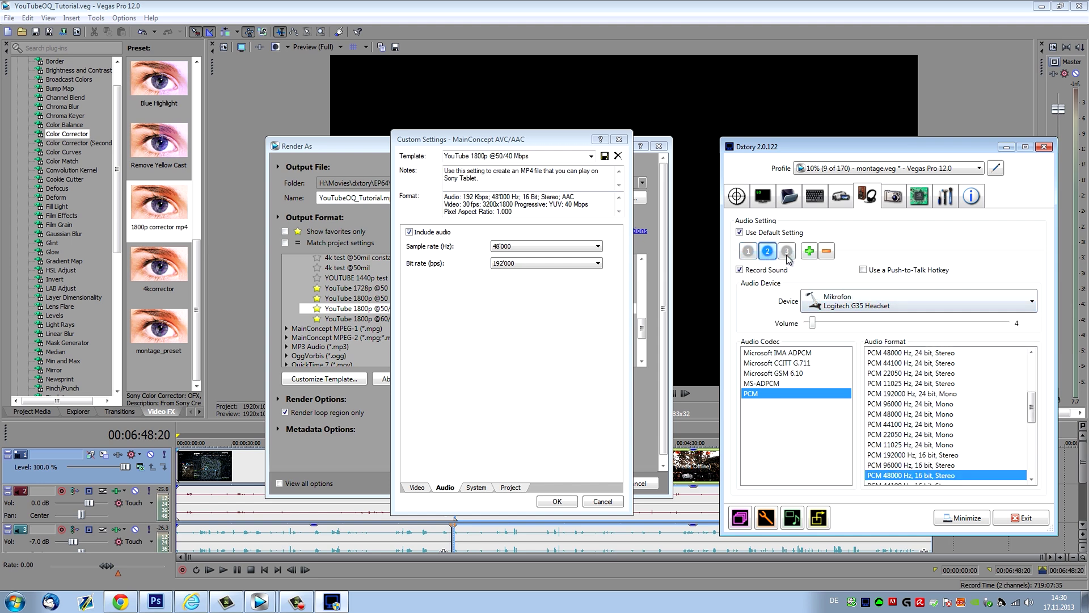
click(787, 254)
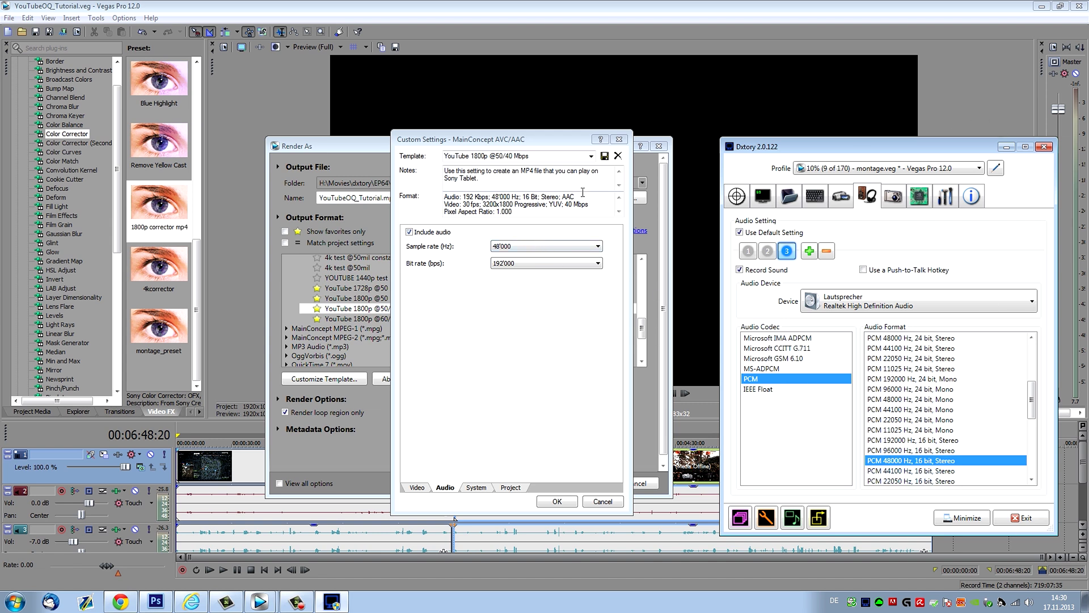
- Keep Best quality at 3200x1800 and render YouTubeOQ_Tutorial.mp4, overwriting the existing file
click(1006, 147)
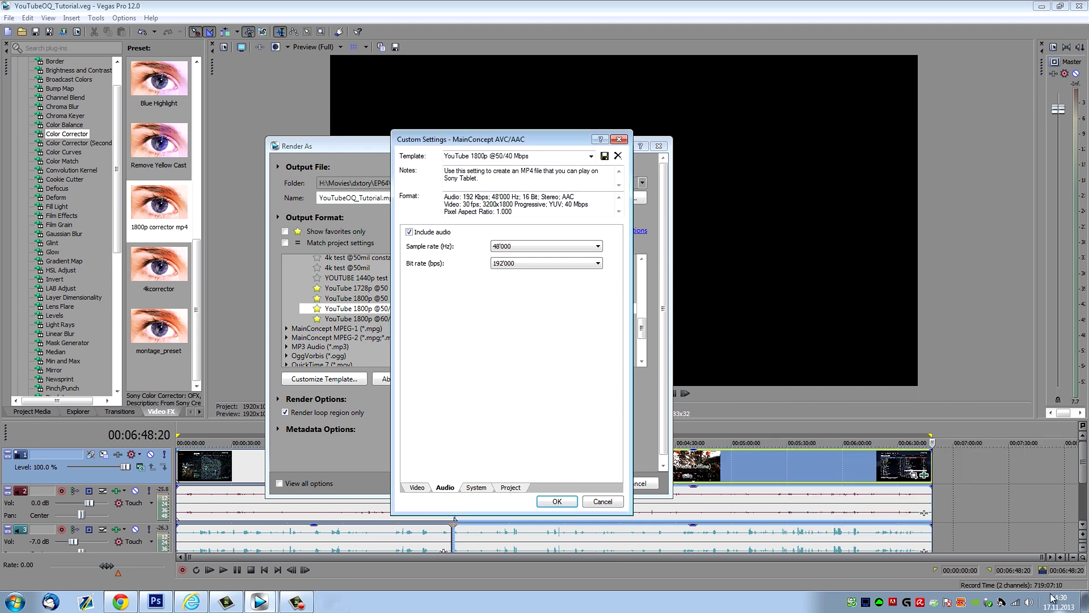
click(502, 488)
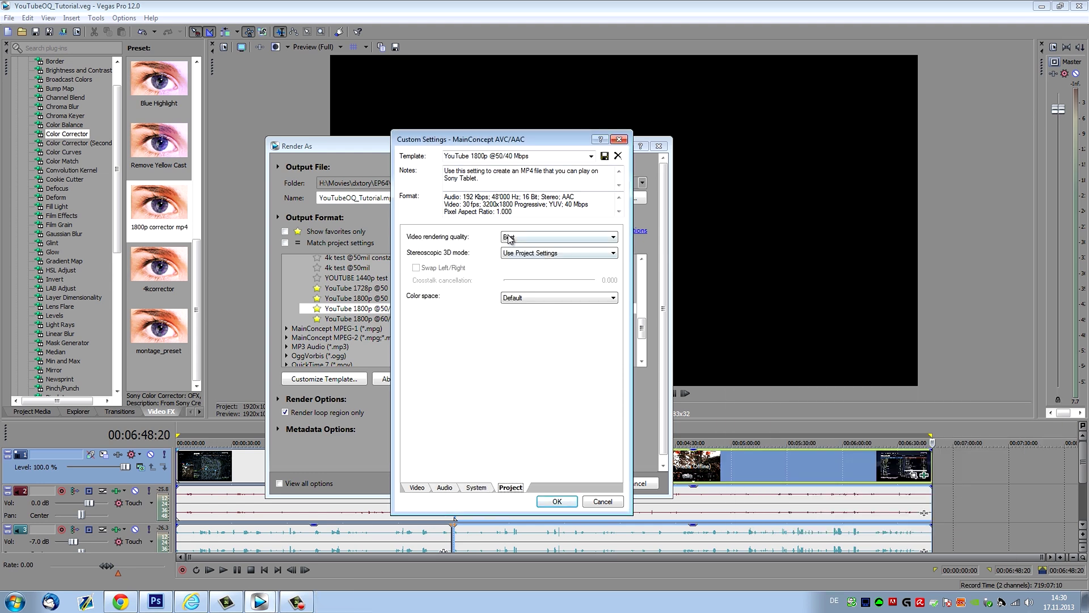
click(546, 237)
click(546, 278)
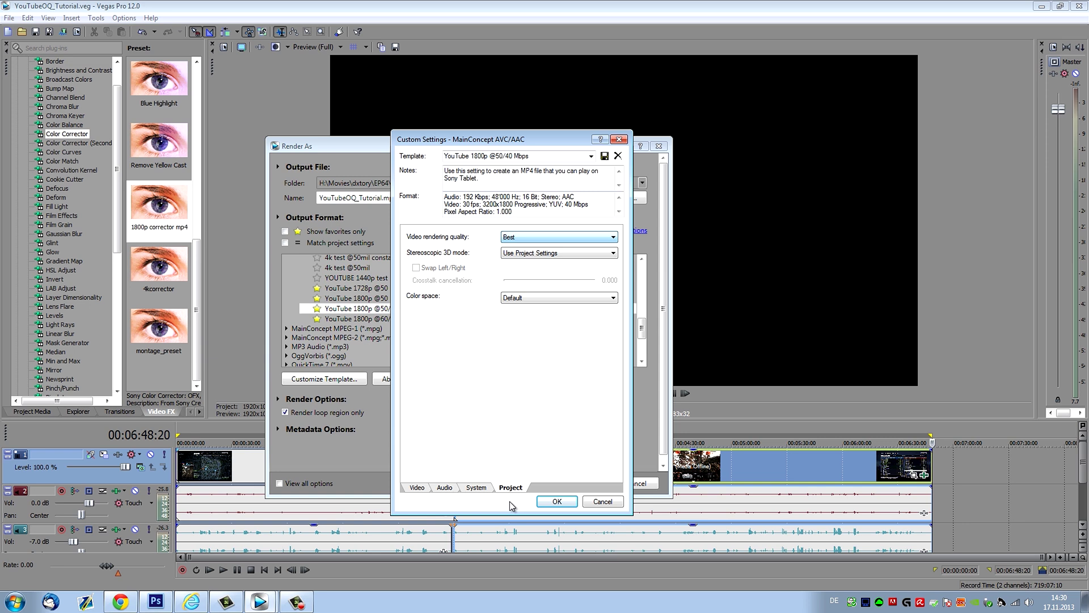
click(417, 488)
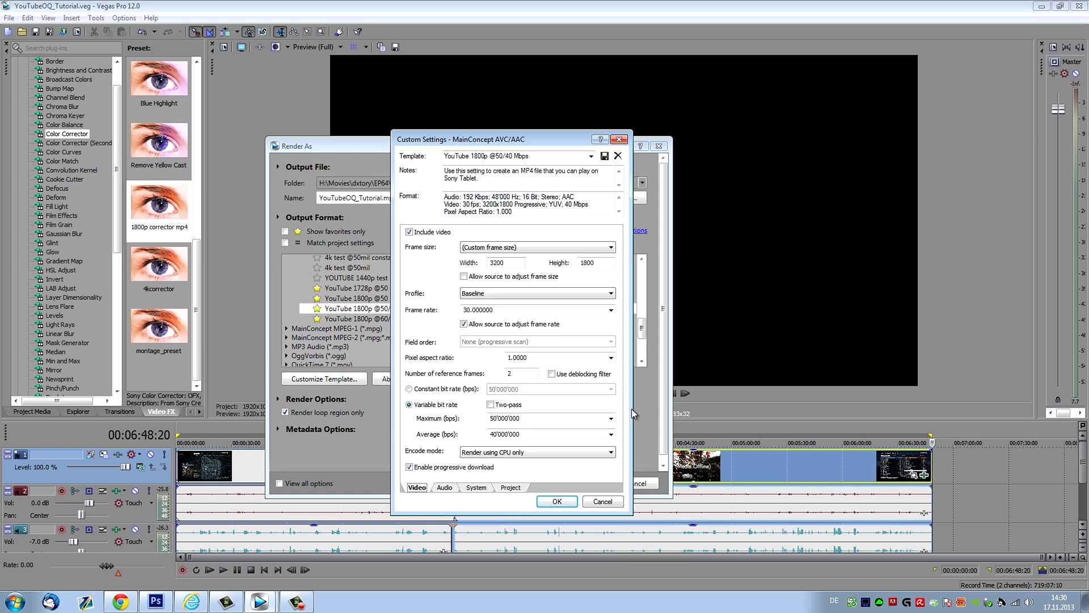
click(557, 502)
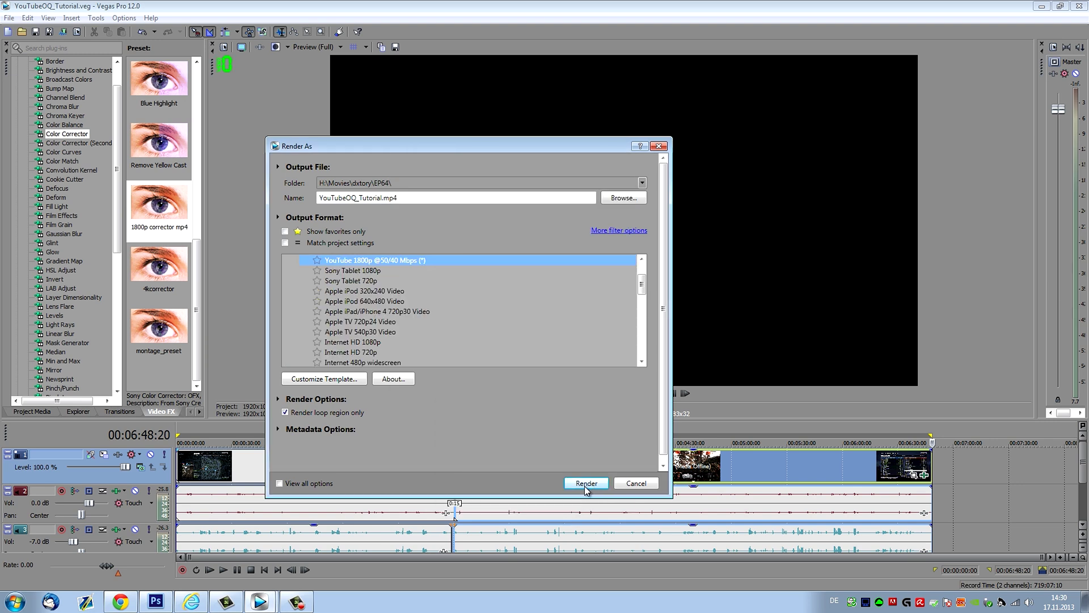
click(584, 485)
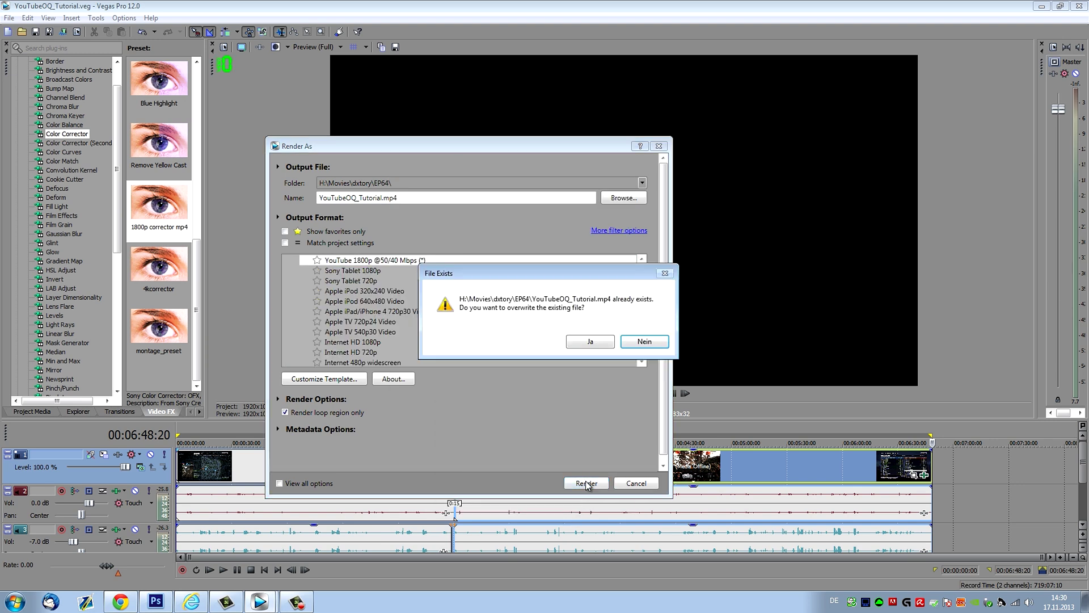
click(592, 341)
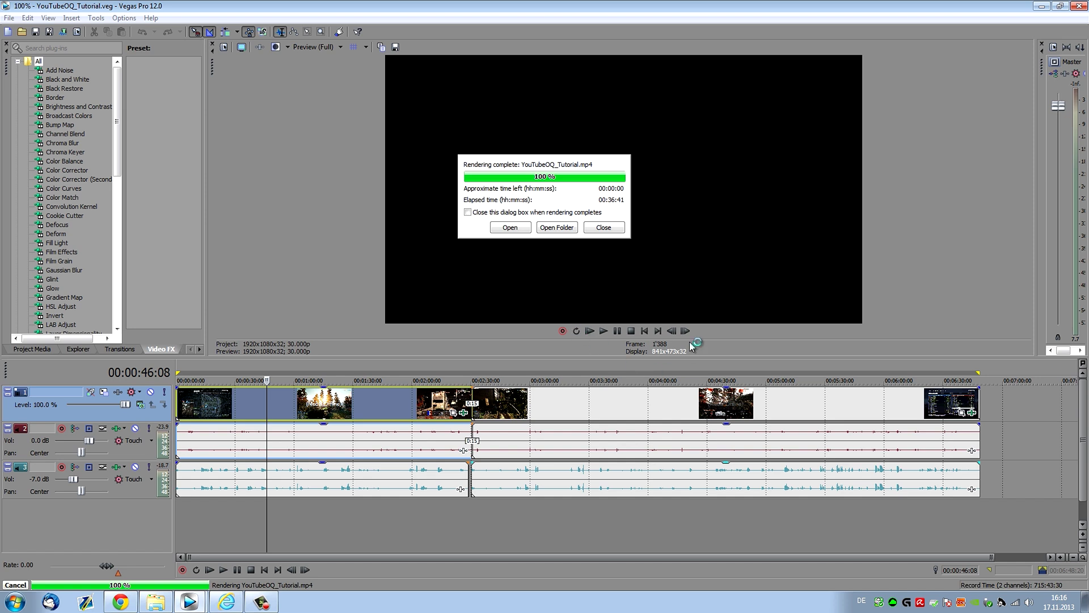
- View the rendered YouTubeOQ_Tutorial file in the EP64 folder, then close Explorer
click(558, 228)
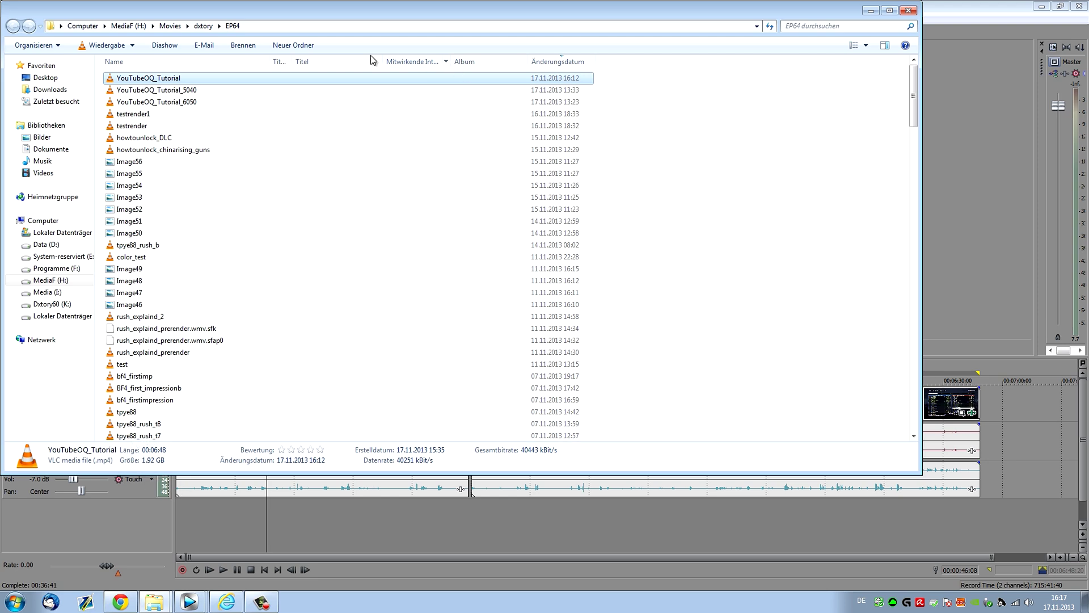
click(946, 6)
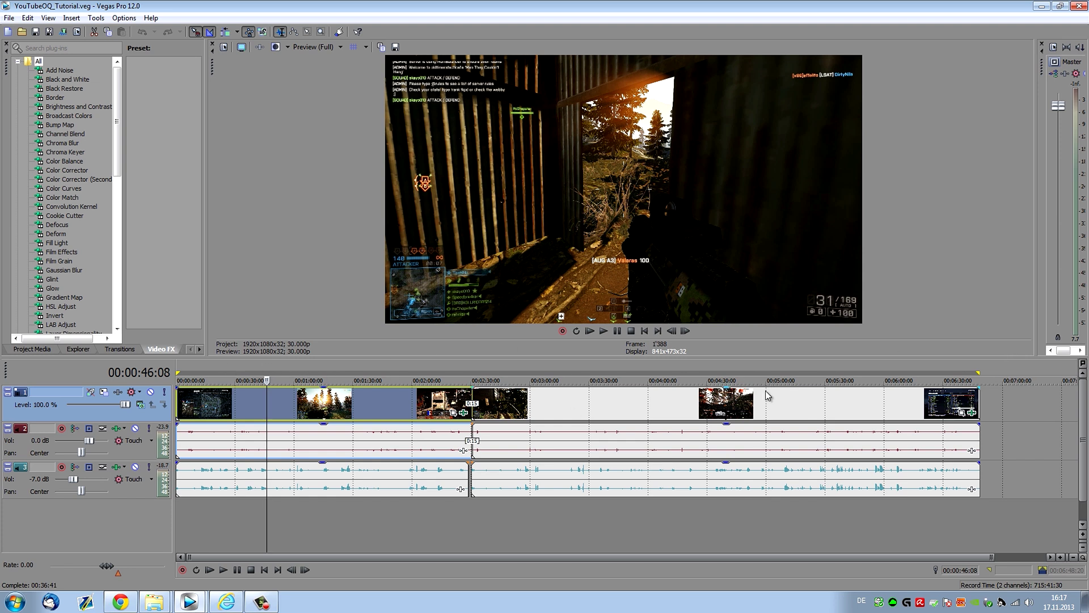
click(9, 18)
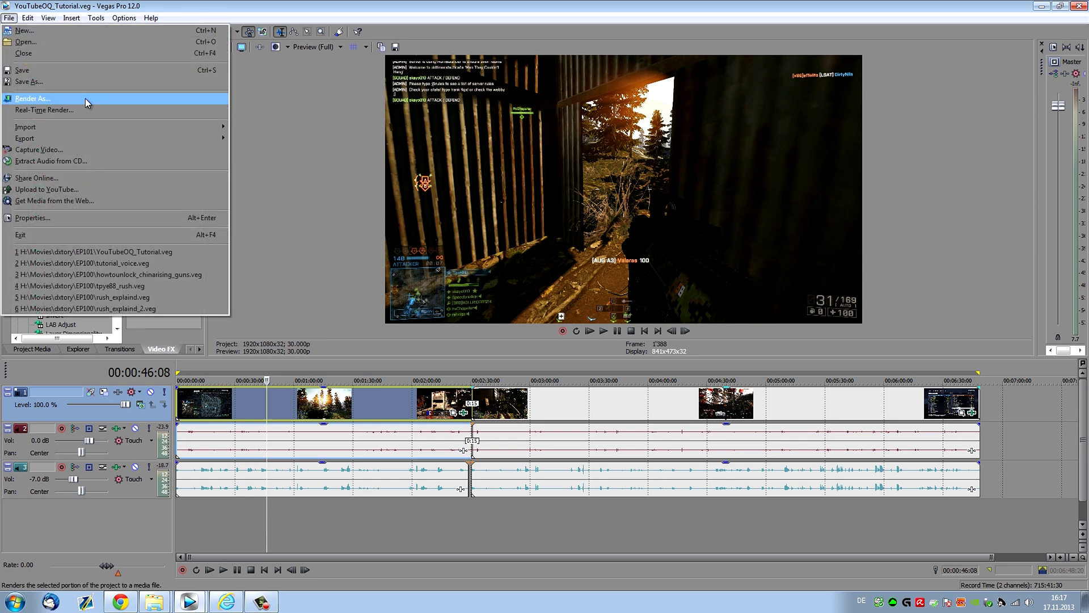
click(85, 98)
click(390, 319)
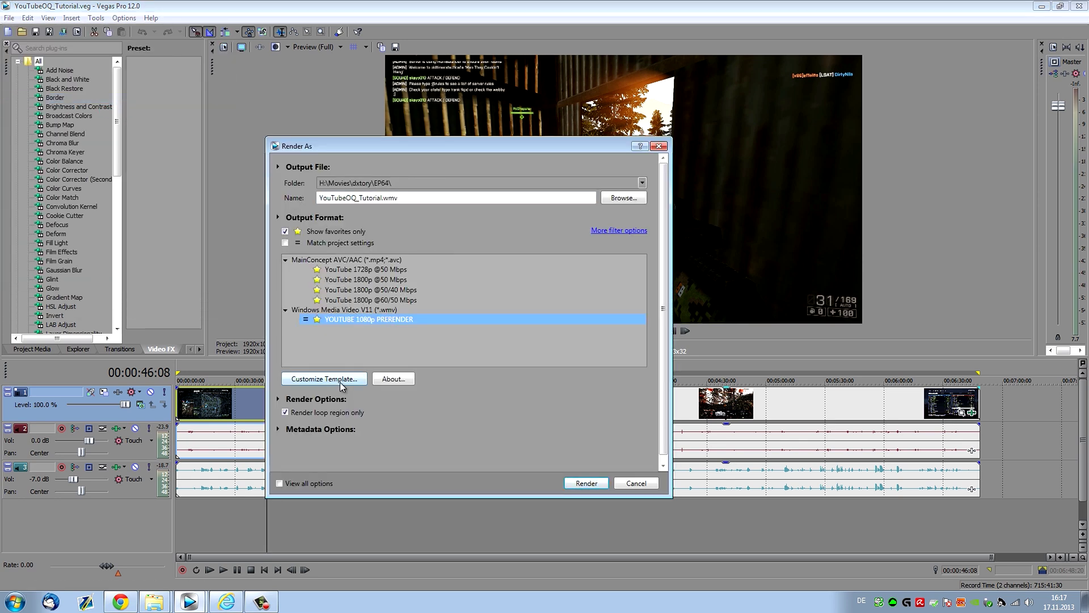
click(345, 379)
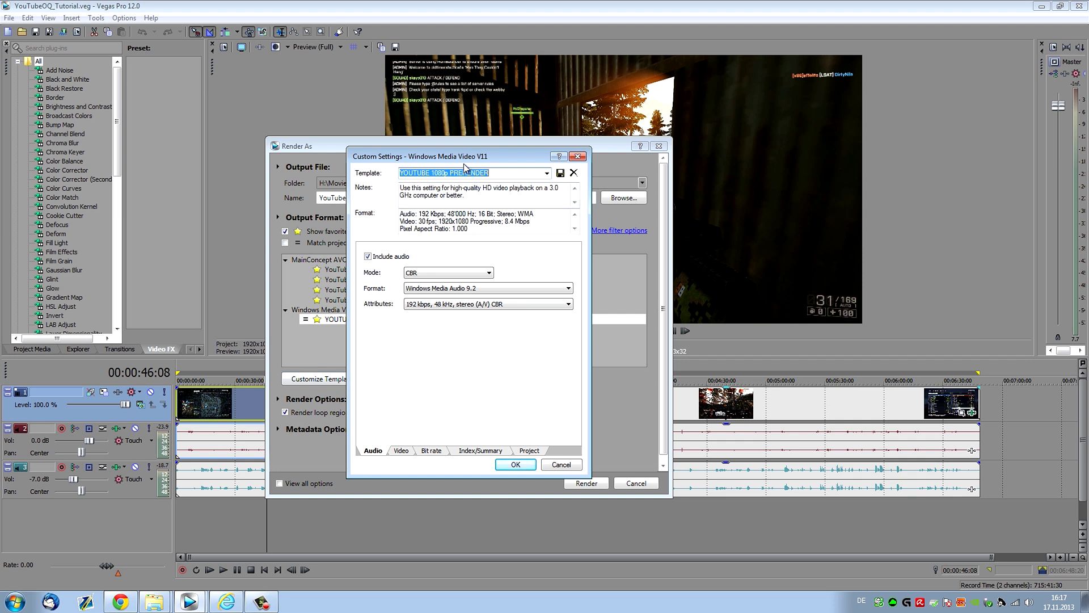
click(408, 451)
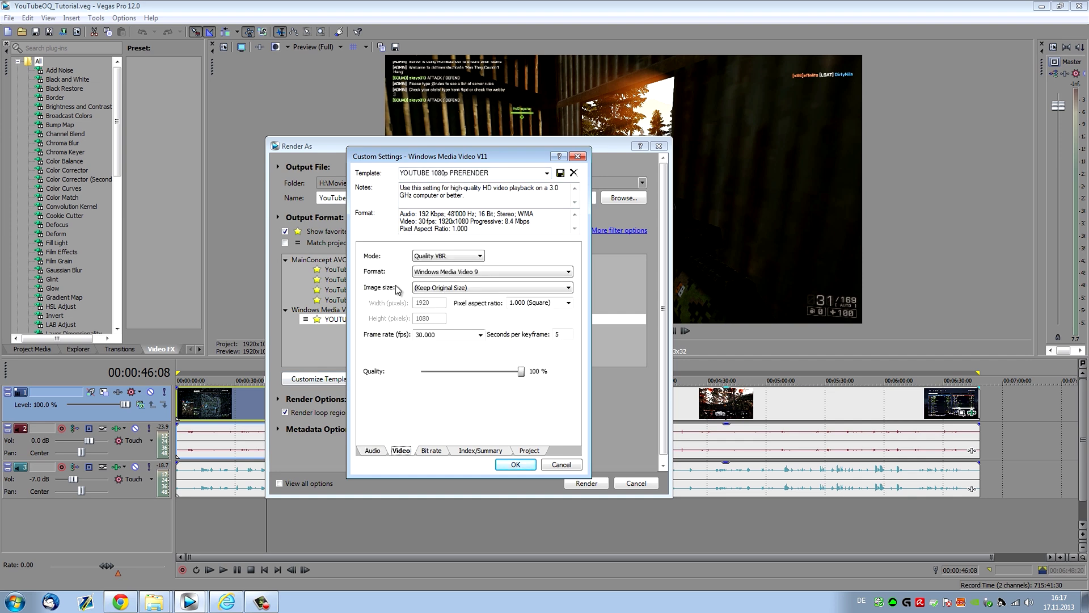
click(574, 464)
click(631, 483)
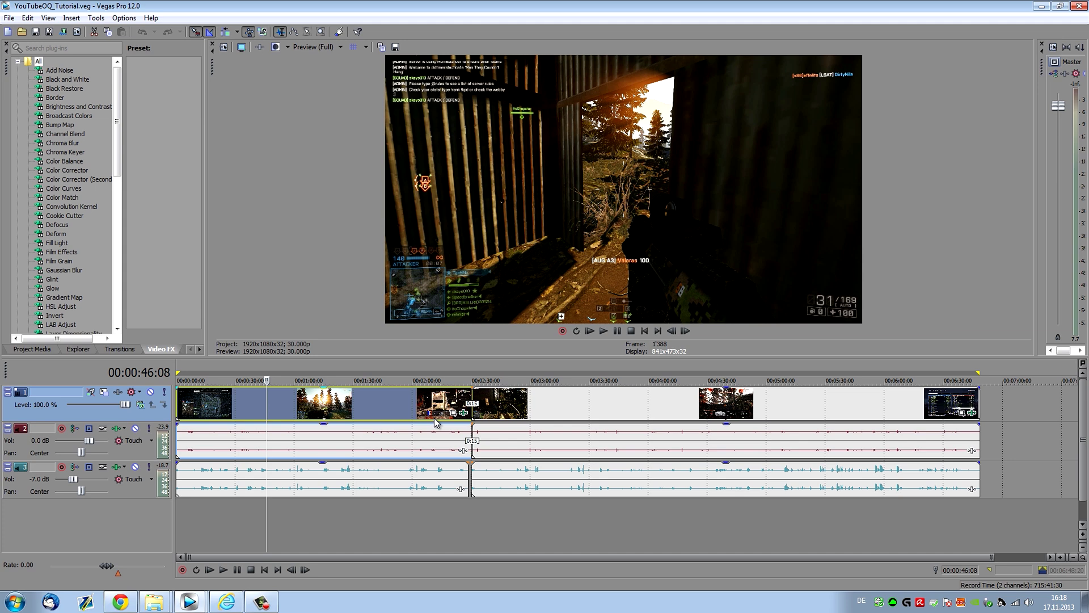
- Preview the gameplay at about 0:55, 1:05, 1:10, 1:20 and 1:29, then switch to YouTube
click(282, 367)
click(285, 363)
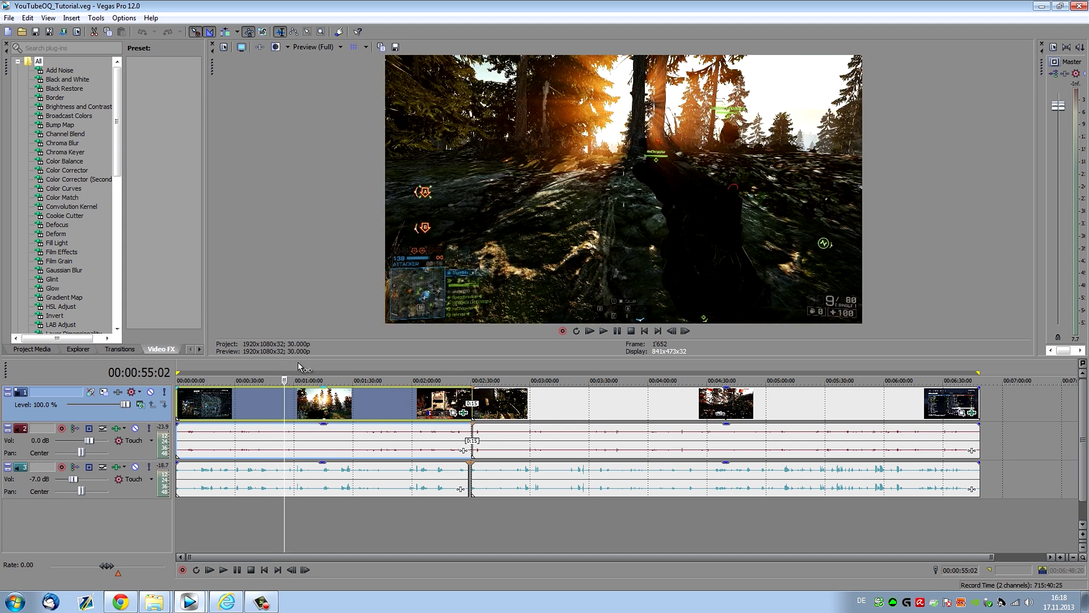
click(305, 366)
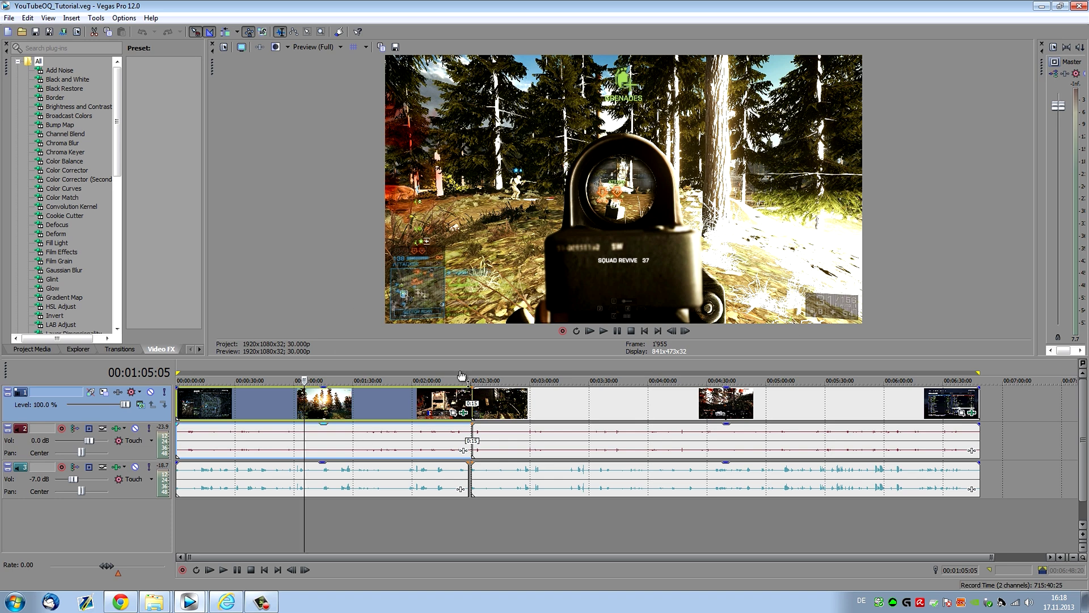
click(315, 368)
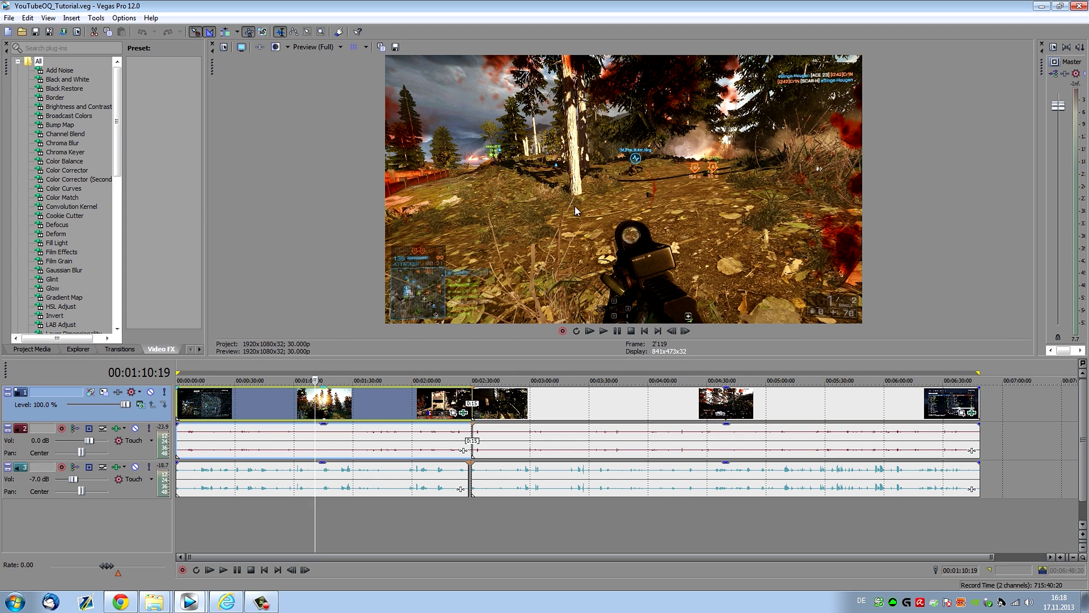
click(335, 365)
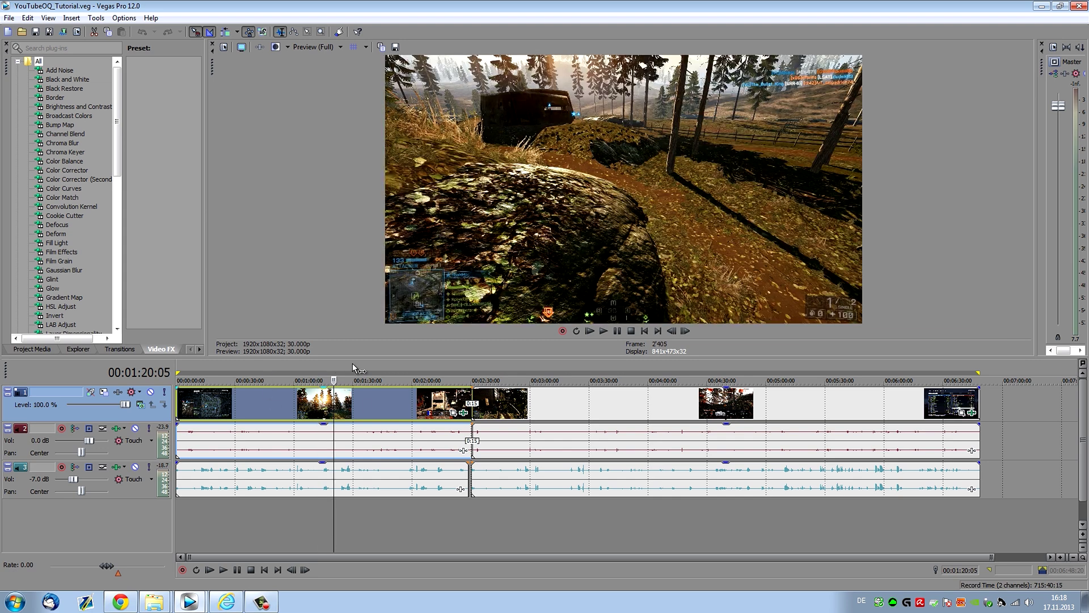
click(352, 364)
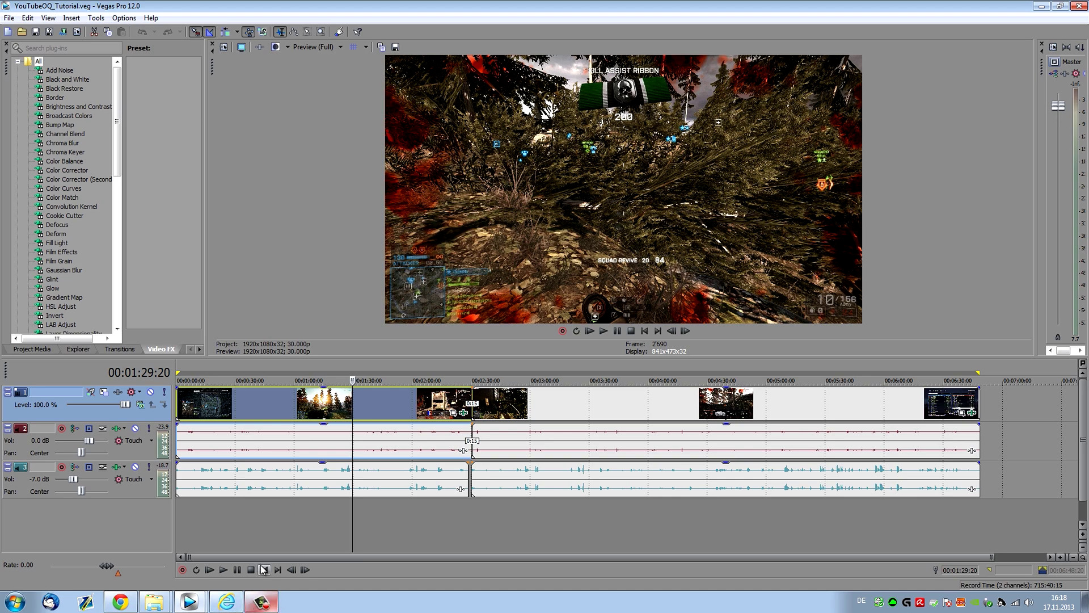
click(227, 602)
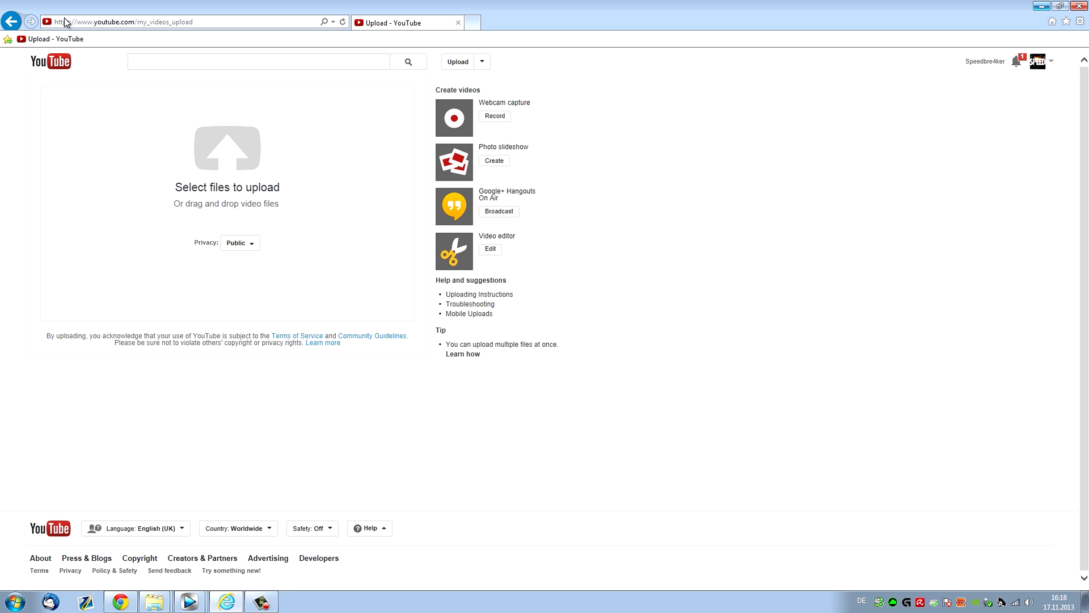
- Change the upload page address from https to http and reload it
click(70, 22)
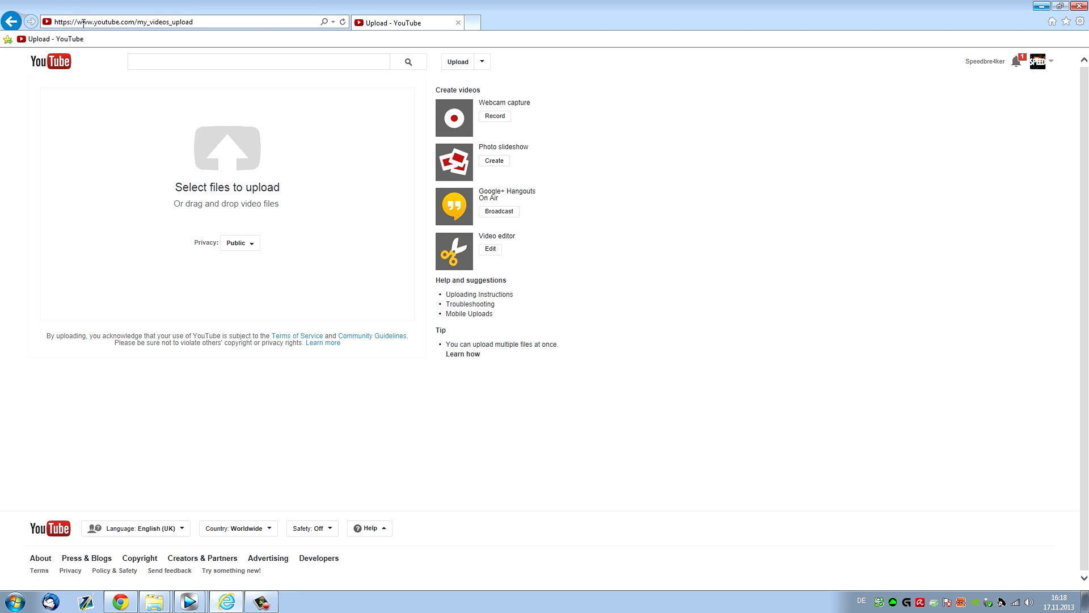
key(BackSpace)
key(Return)
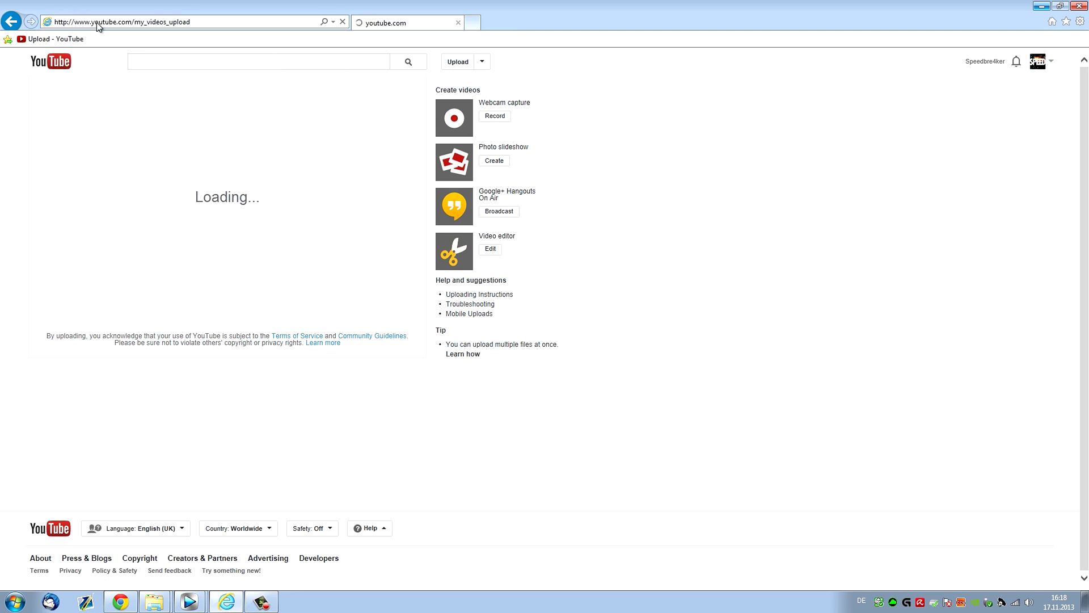
click(61, 21)
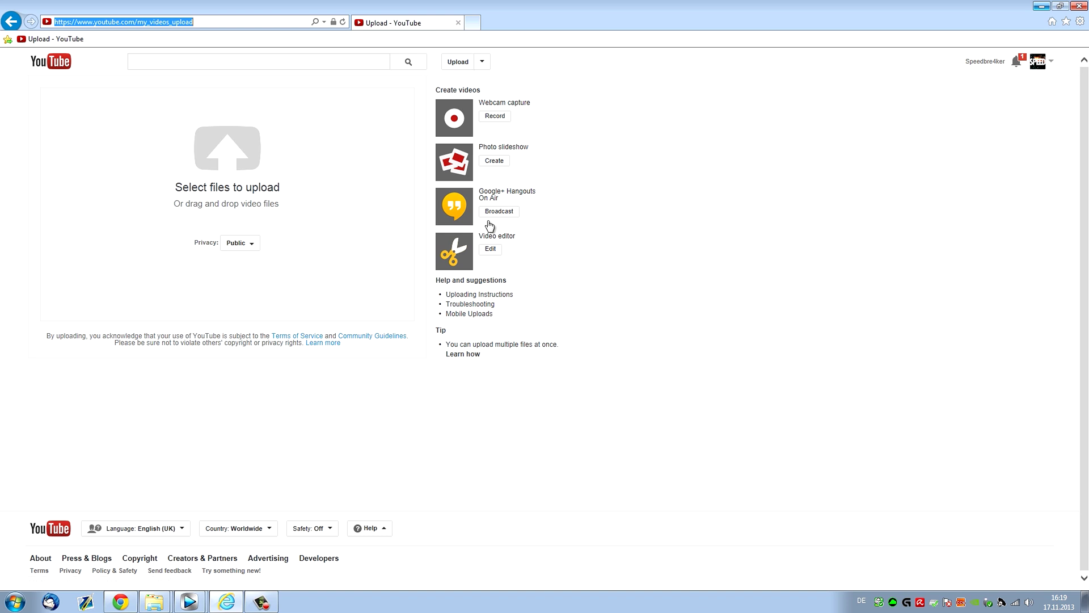
- Set the upload privacy to Private and bring up the video file picker
click(237, 245)
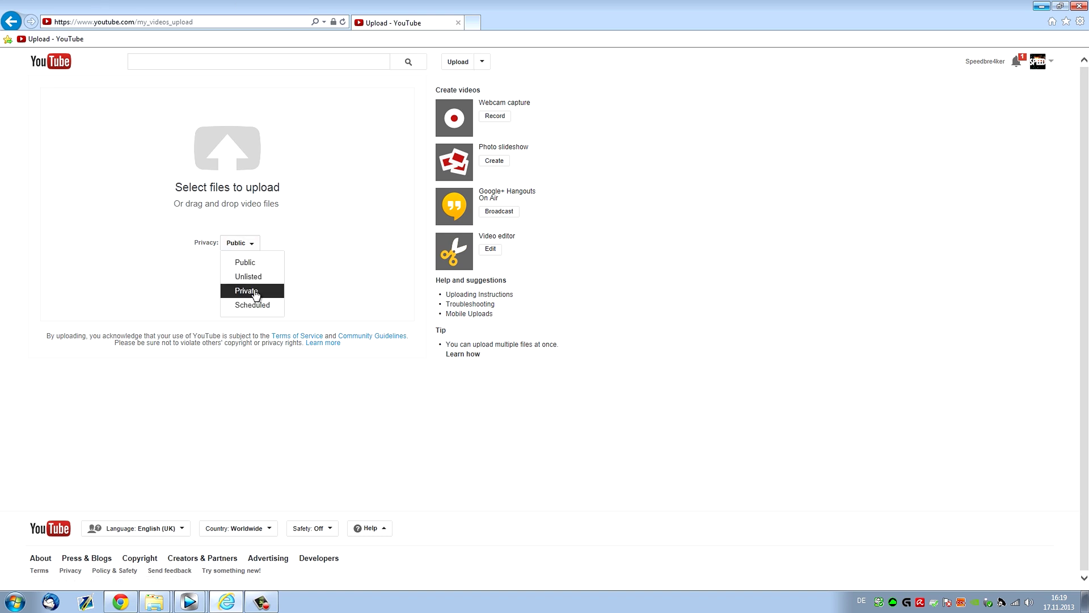
click(914, 216)
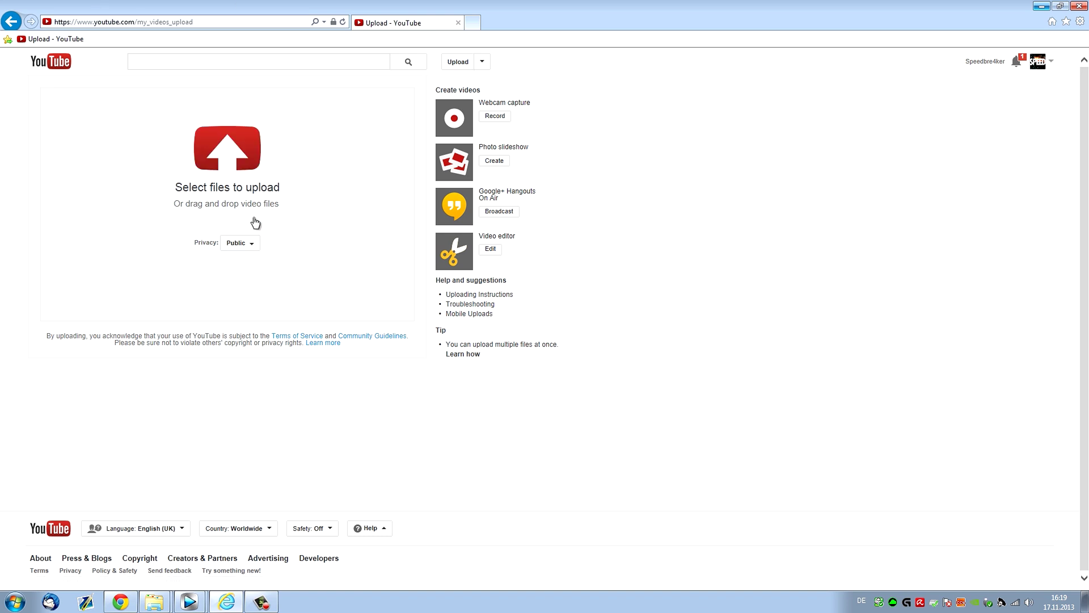
click(248, 243)
click(258, 289)
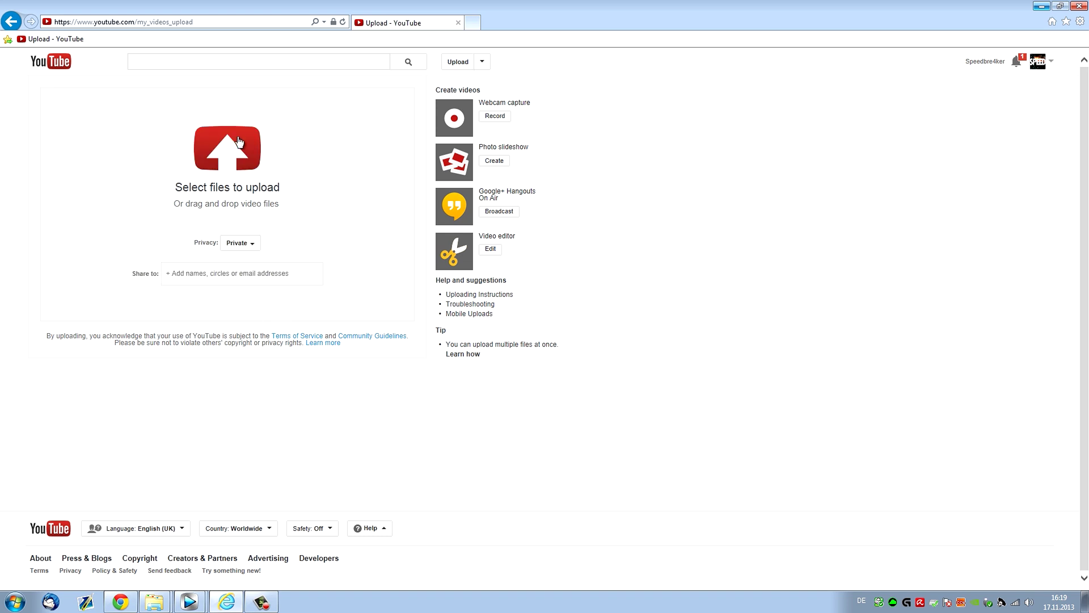
click(231, 148)
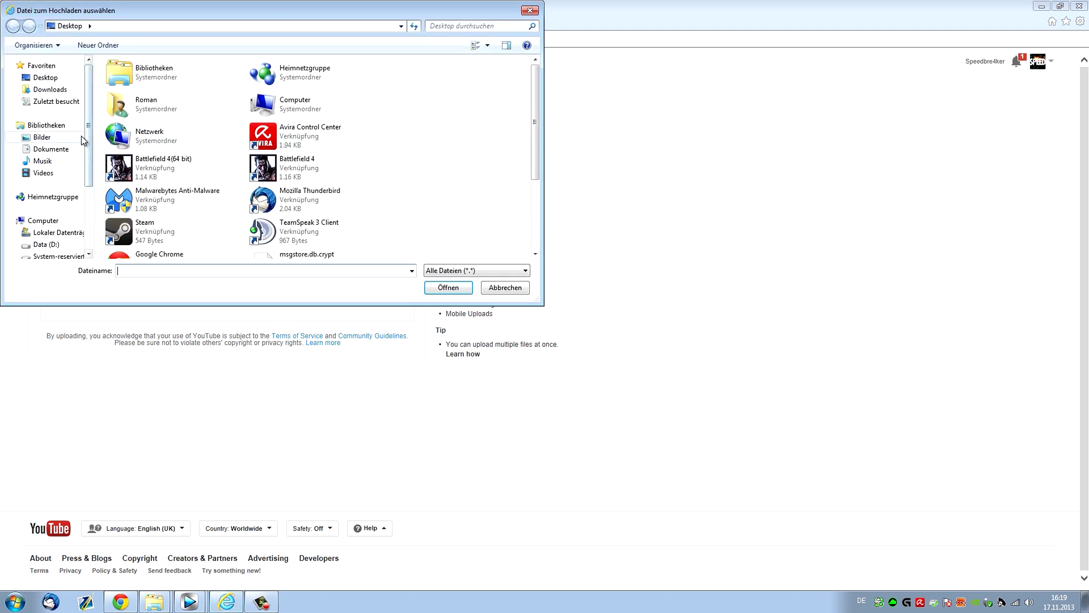
- Go to MediaF (H:) > Movies > dxtory > EP64, sort by Änderungsdatum, and upload YouTubeOQ_Tutorial
drag(87, 140, 89, 216)
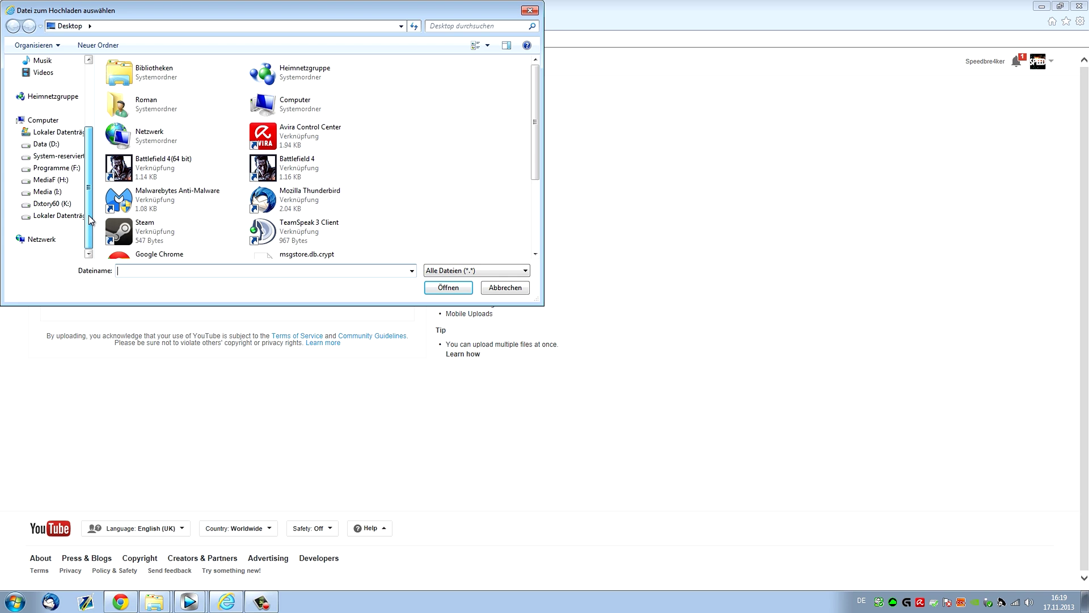
drag(294, 12, 396, 109)
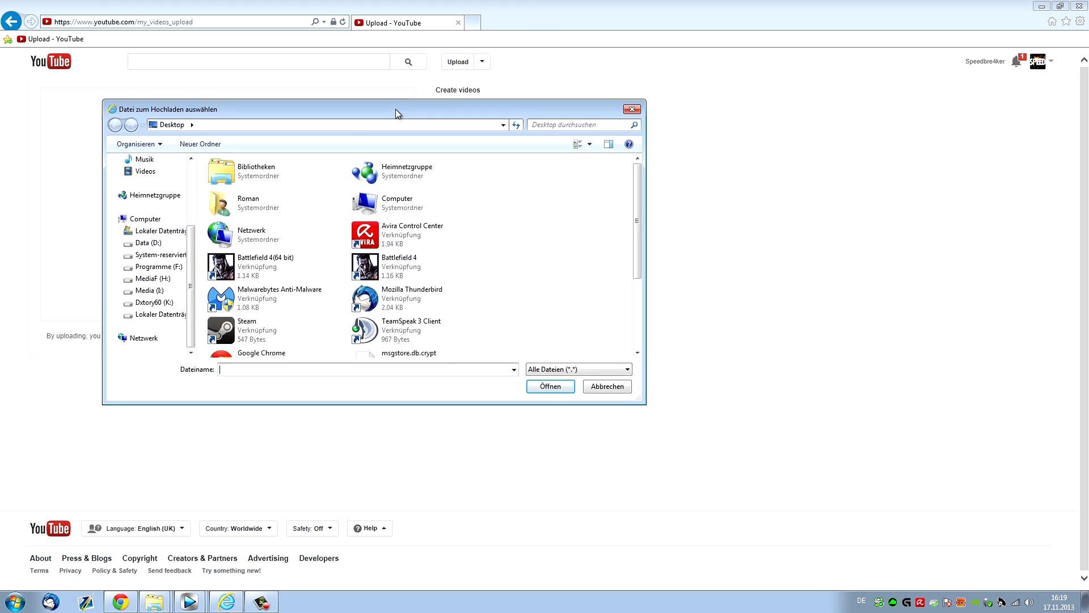
click(152, 278)
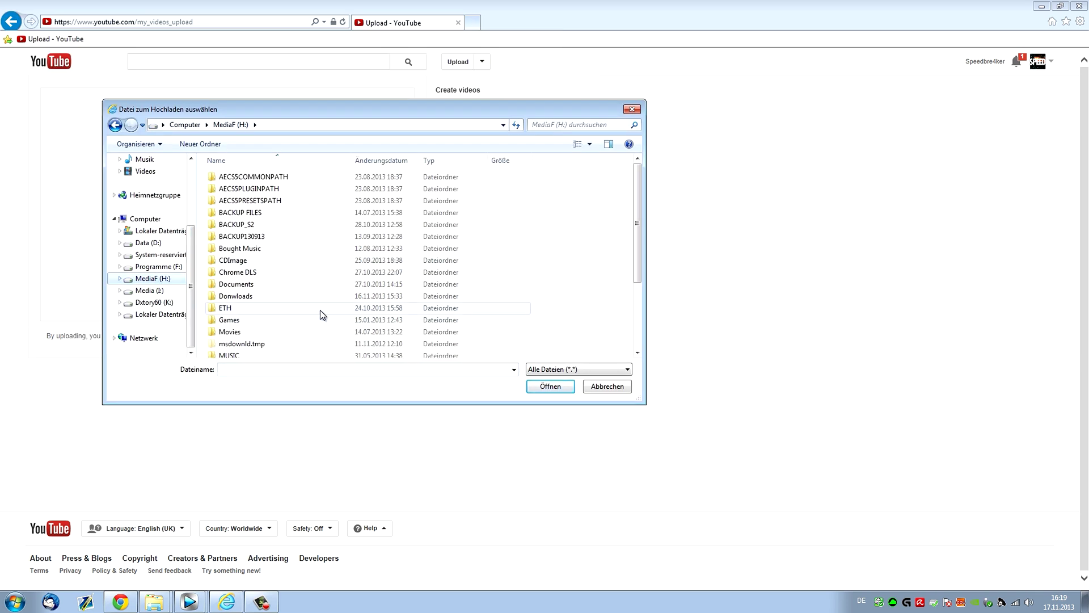
double_click(308, 330)
double_click(267, 176)
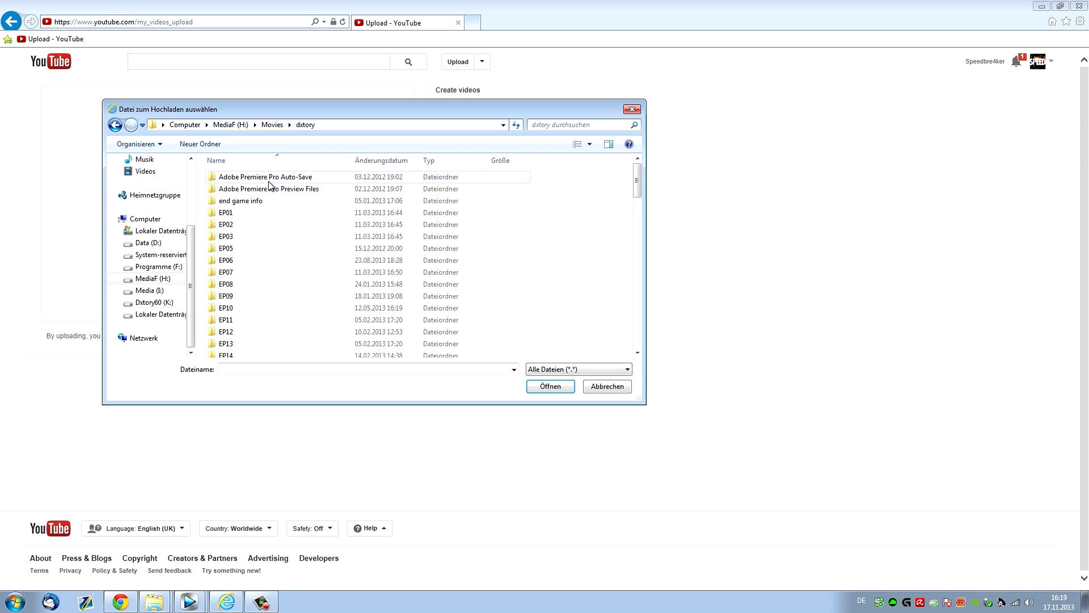
scroll(285, 278, down, 20)
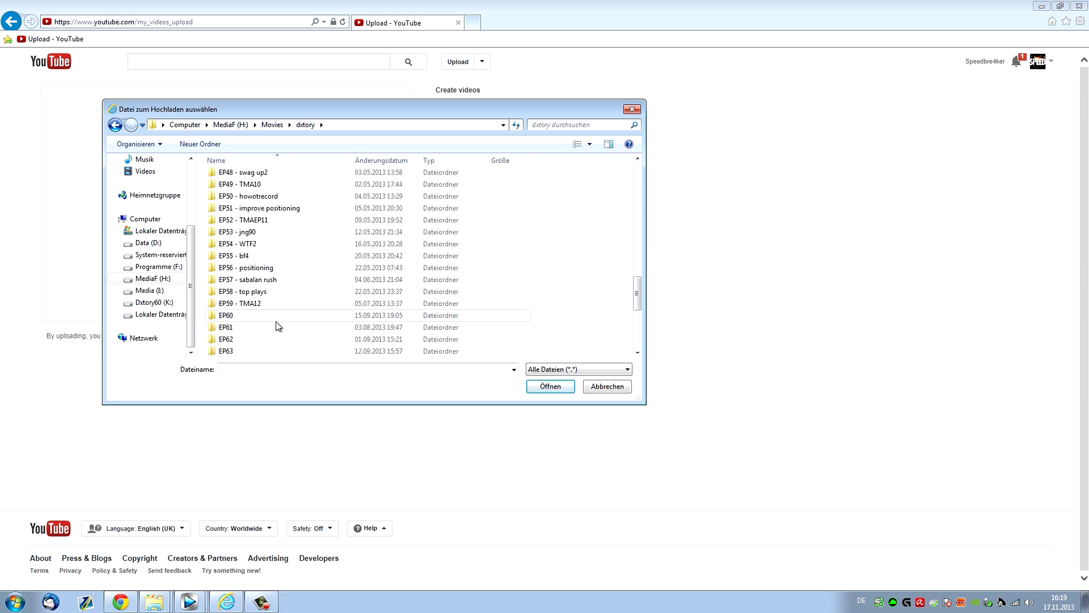
double_click(309, 220)
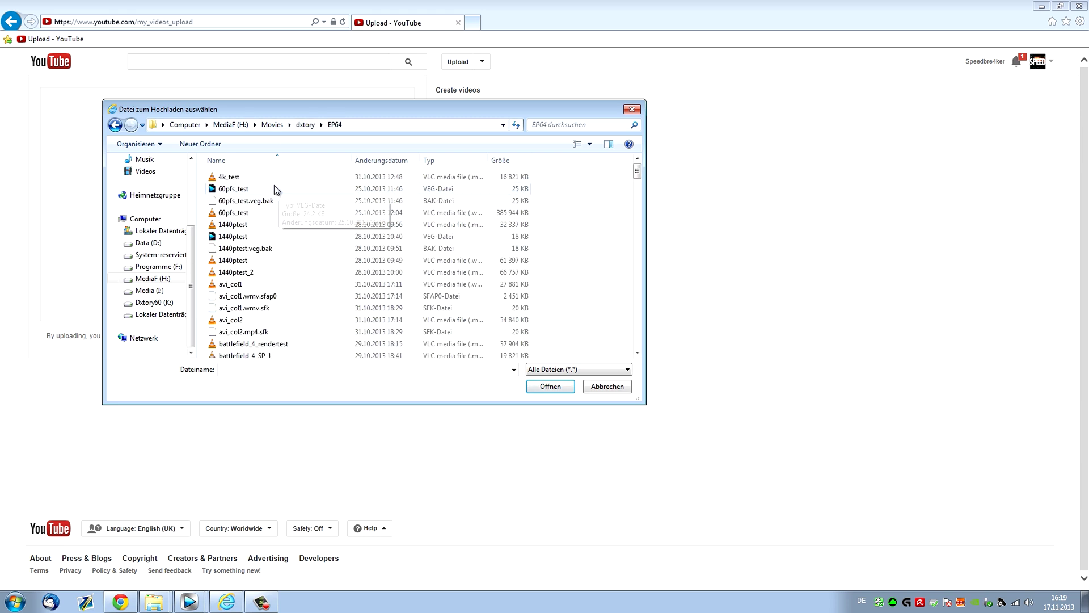
click(384, 153)
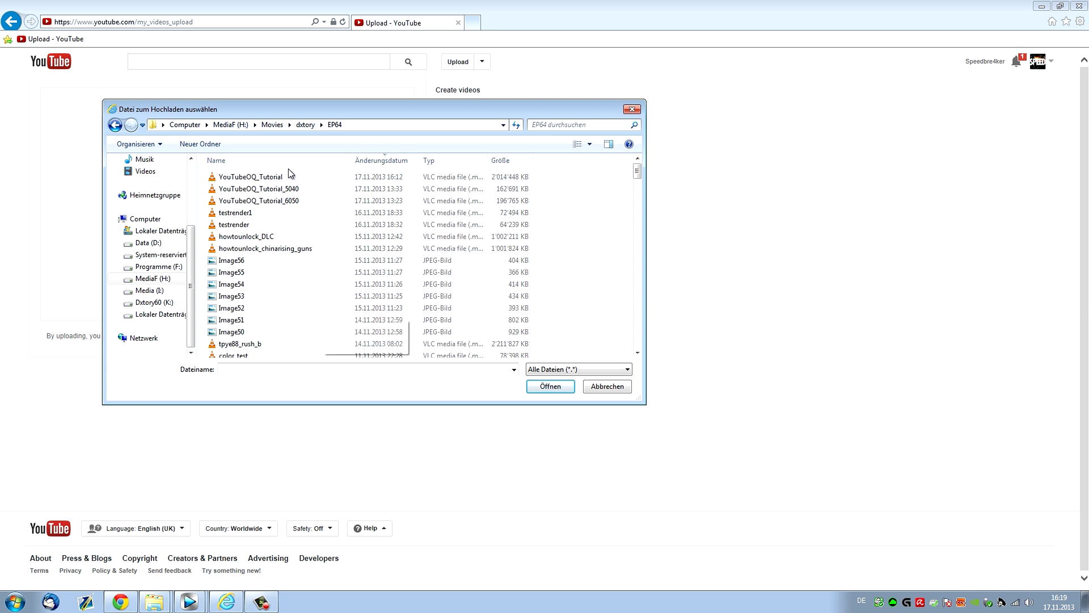
double_click(234, 177)
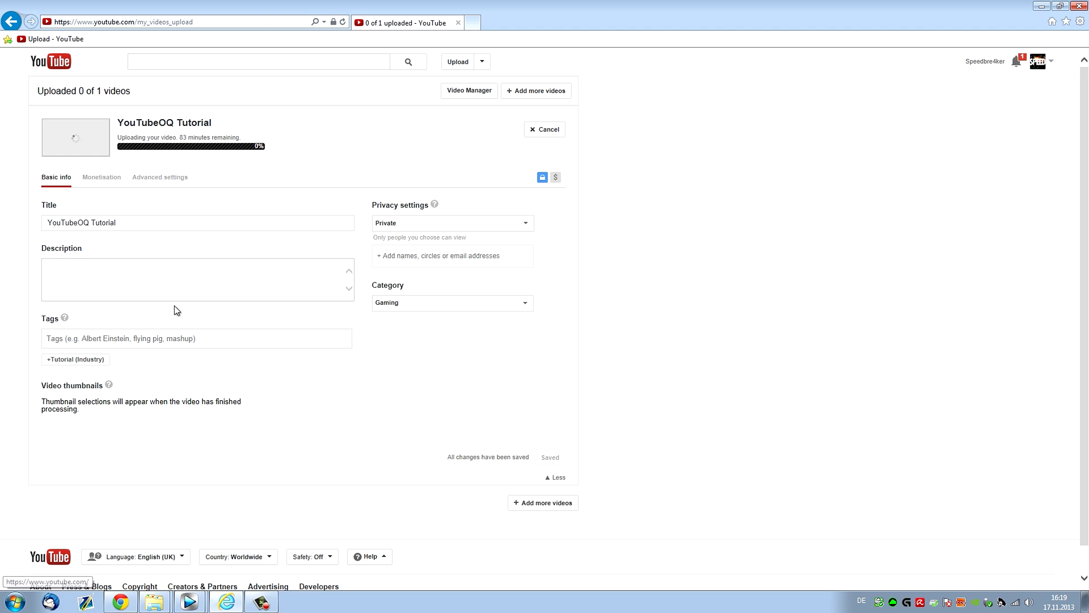
mouse_move(205, 601)
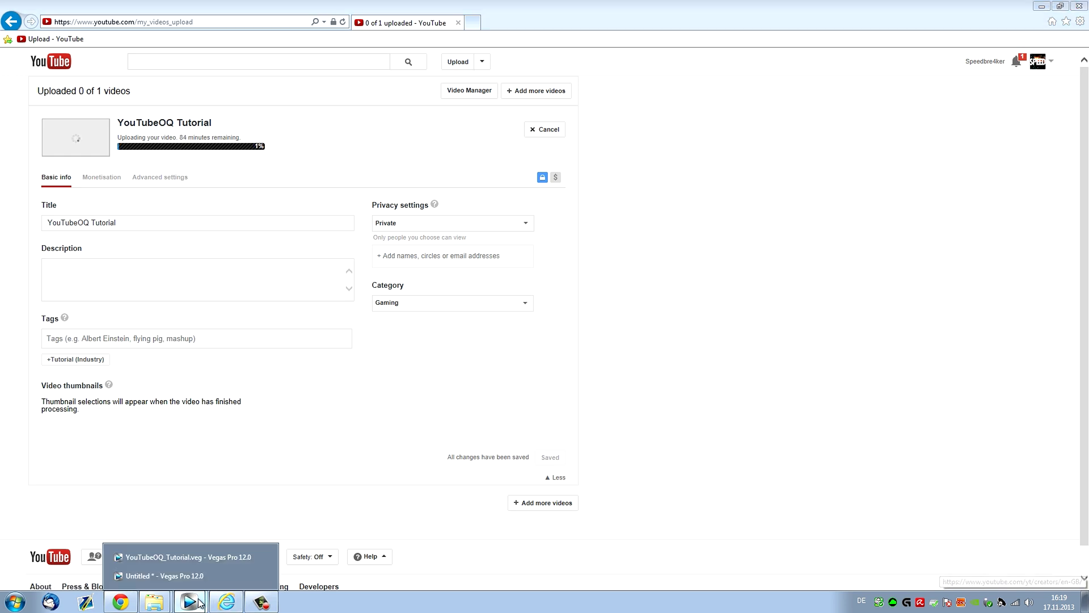
click(195, 557)
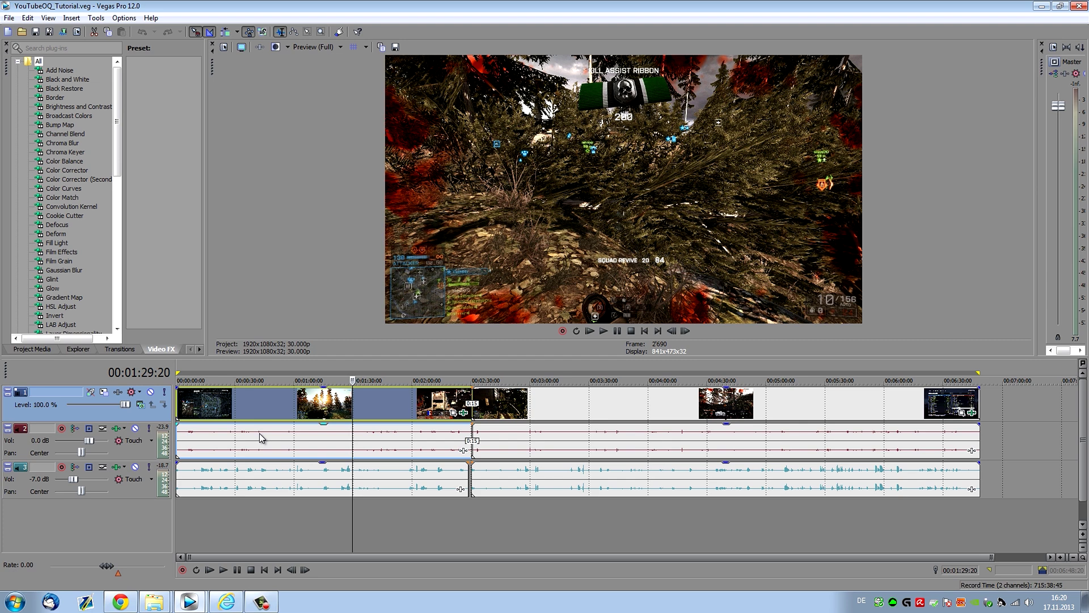
click(226, 601)
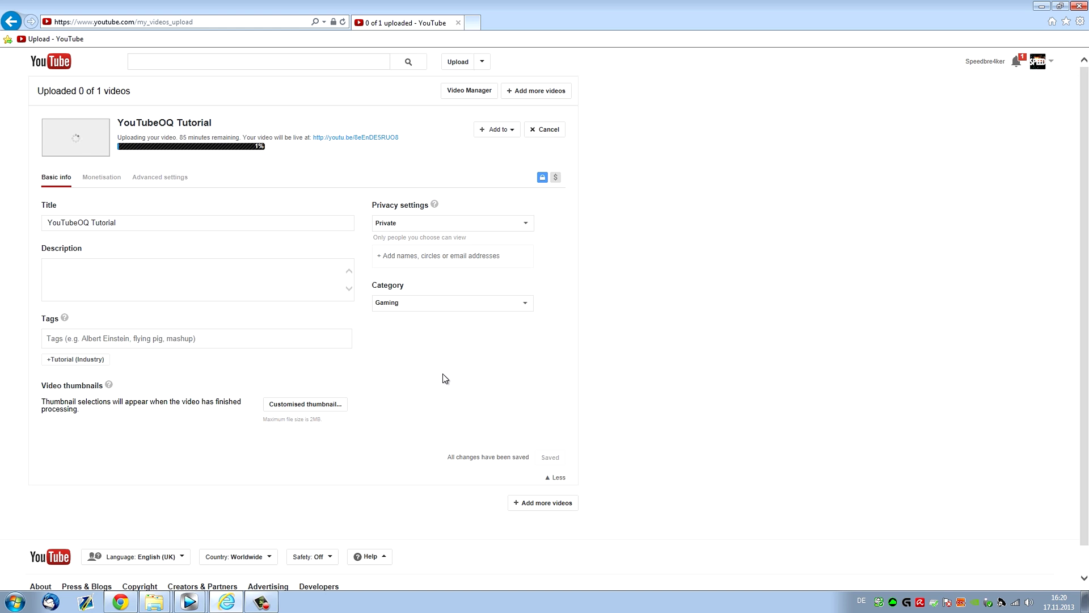
mouse_move(263, 606)
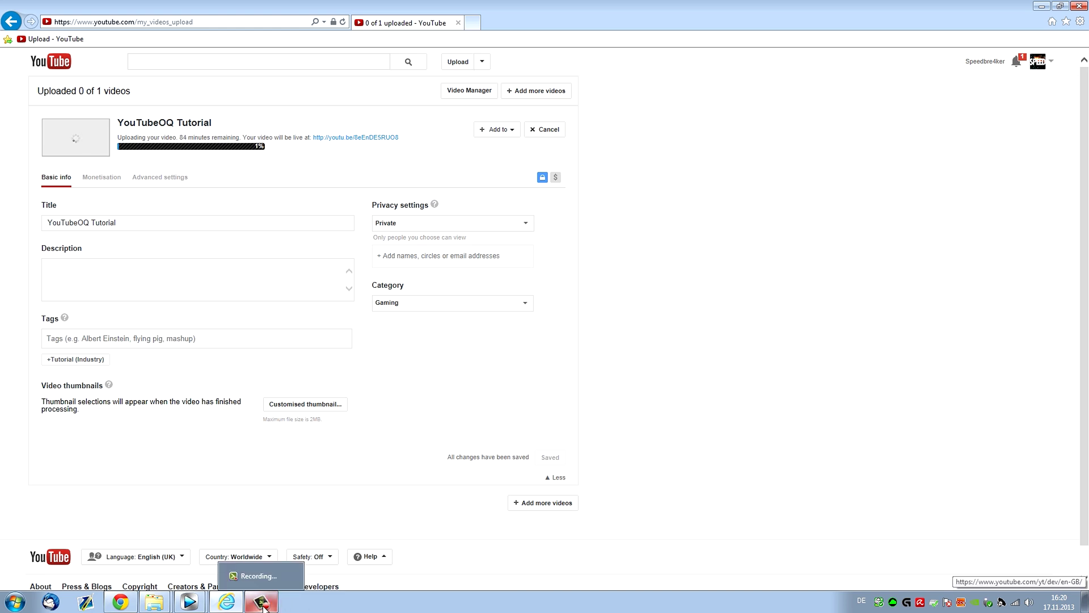